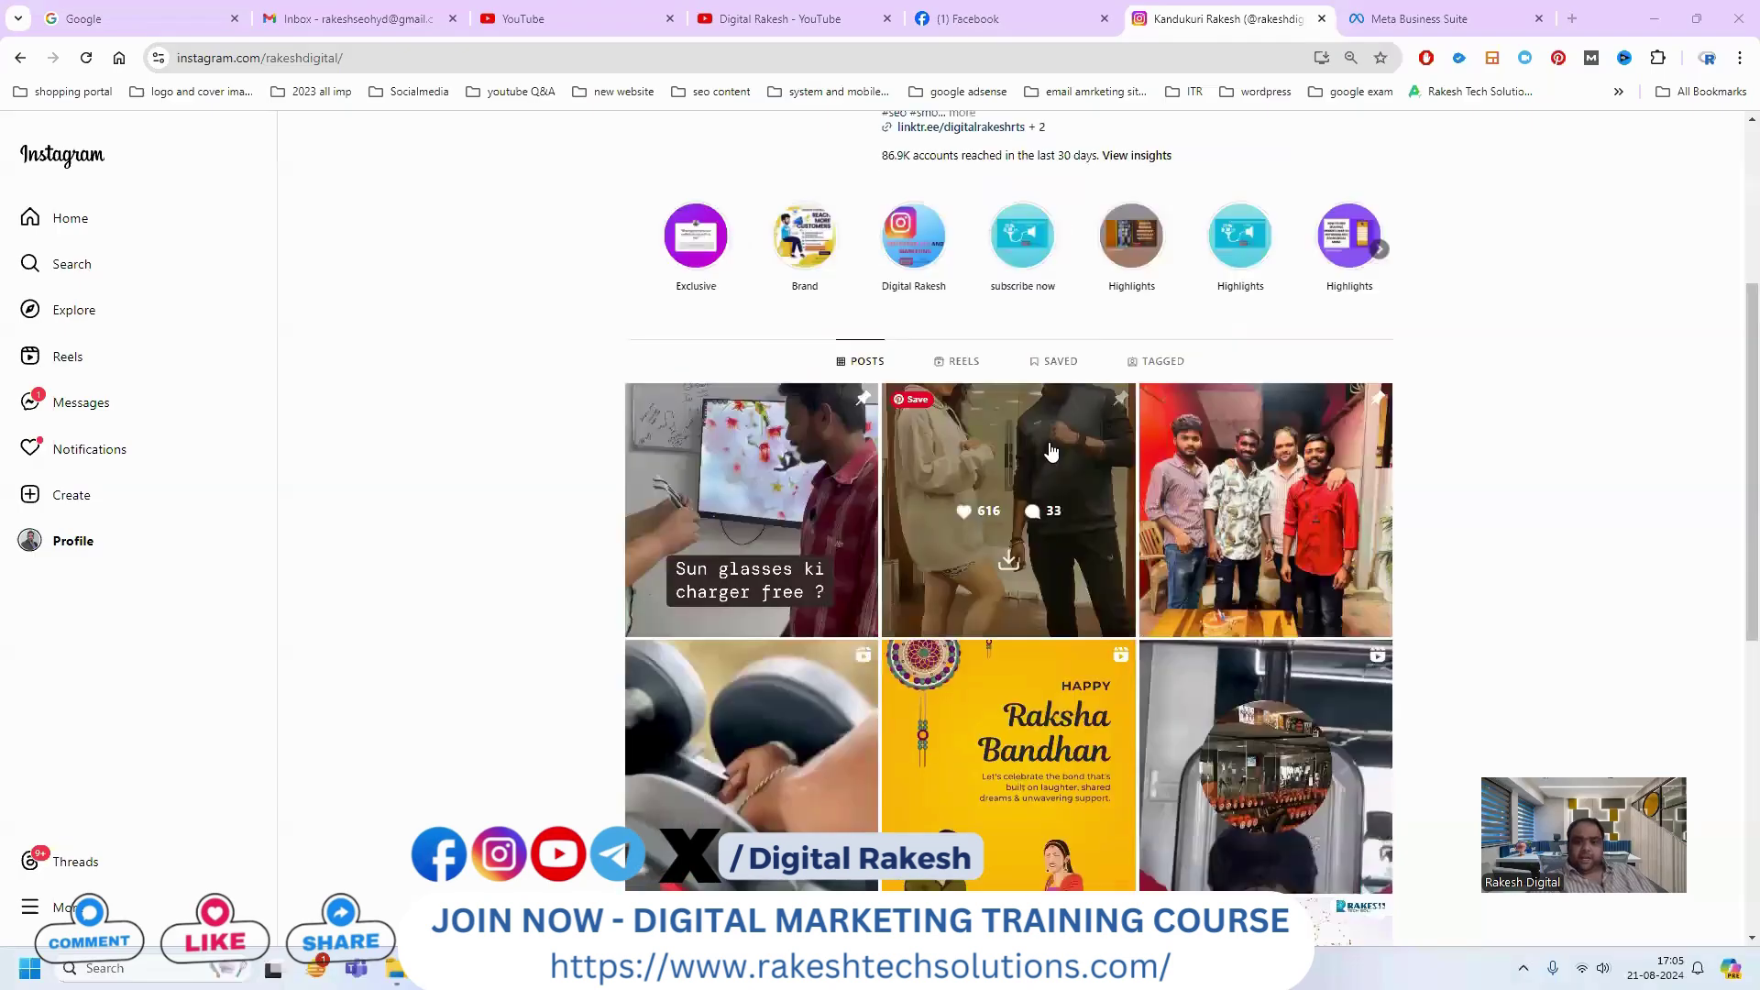
Browse the Digital Rakesh Facebook and YouTube pages, then the Rakesh Tech Solutions Facebook and Instagram pages
{"action": "left_click", "coordinate": [984, 19]}
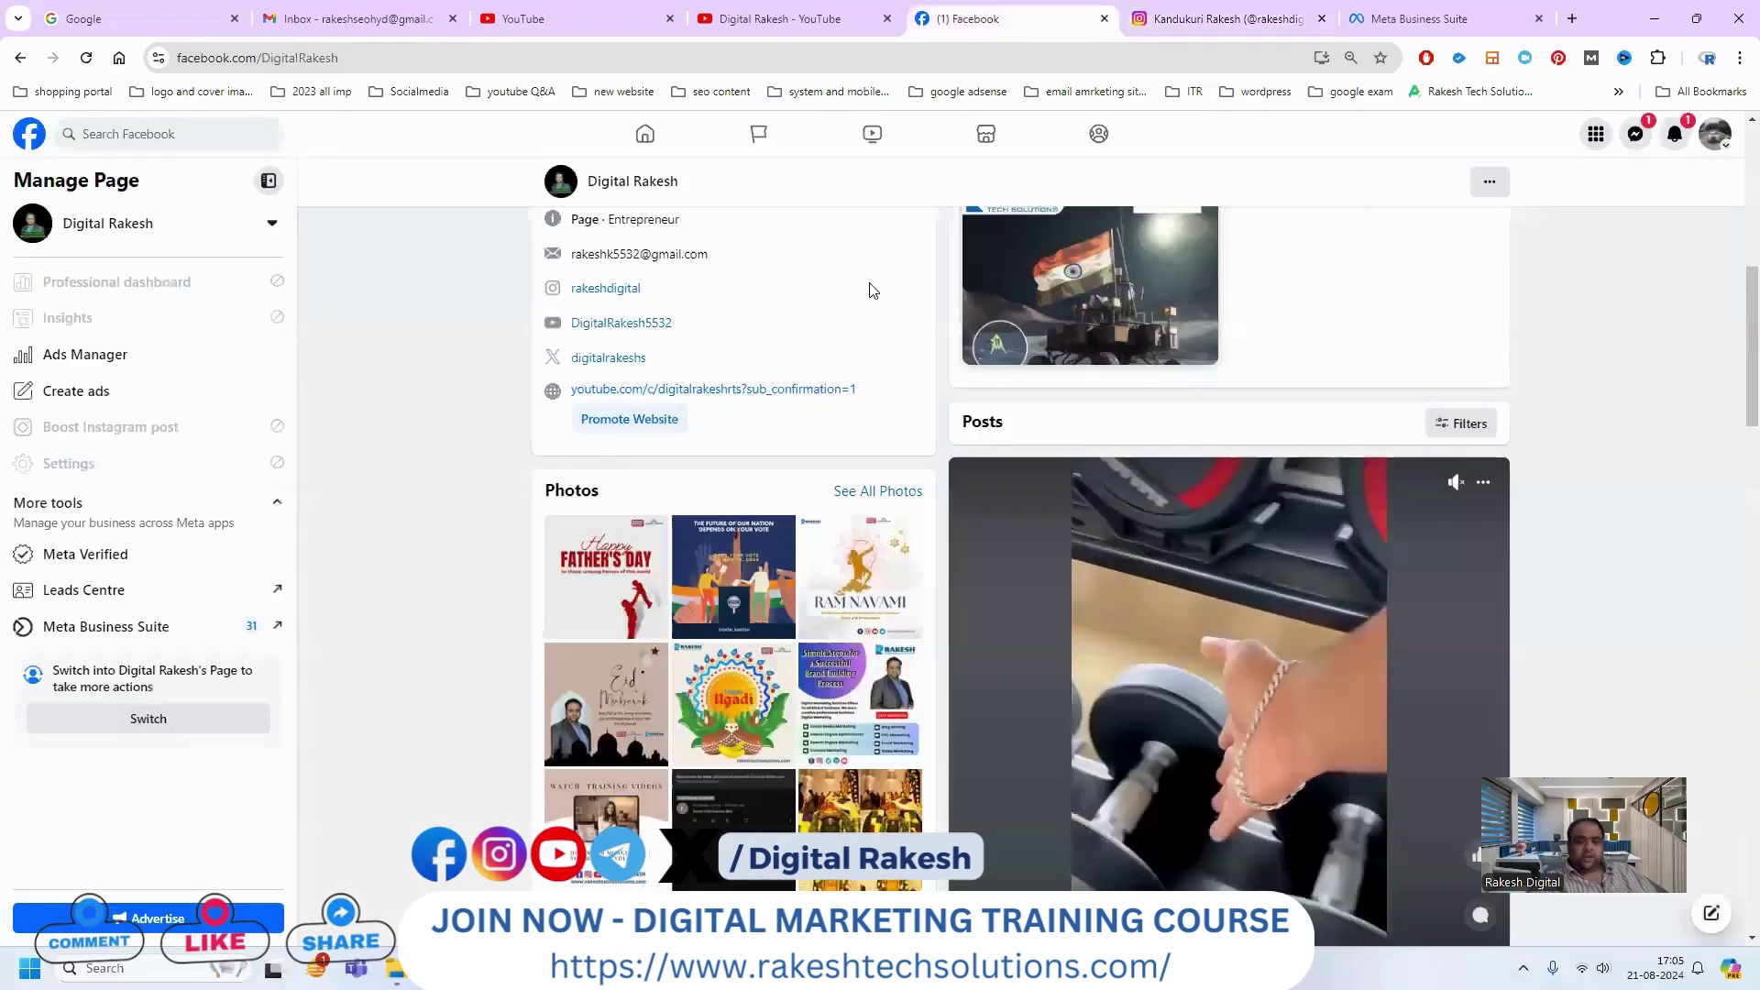
{"action": "left_click", "coordinate": [766, 26]}
{"action": "scroll", "coordinate": [742, 469], "scroll_direction": "up", "scroll_amount": 1}
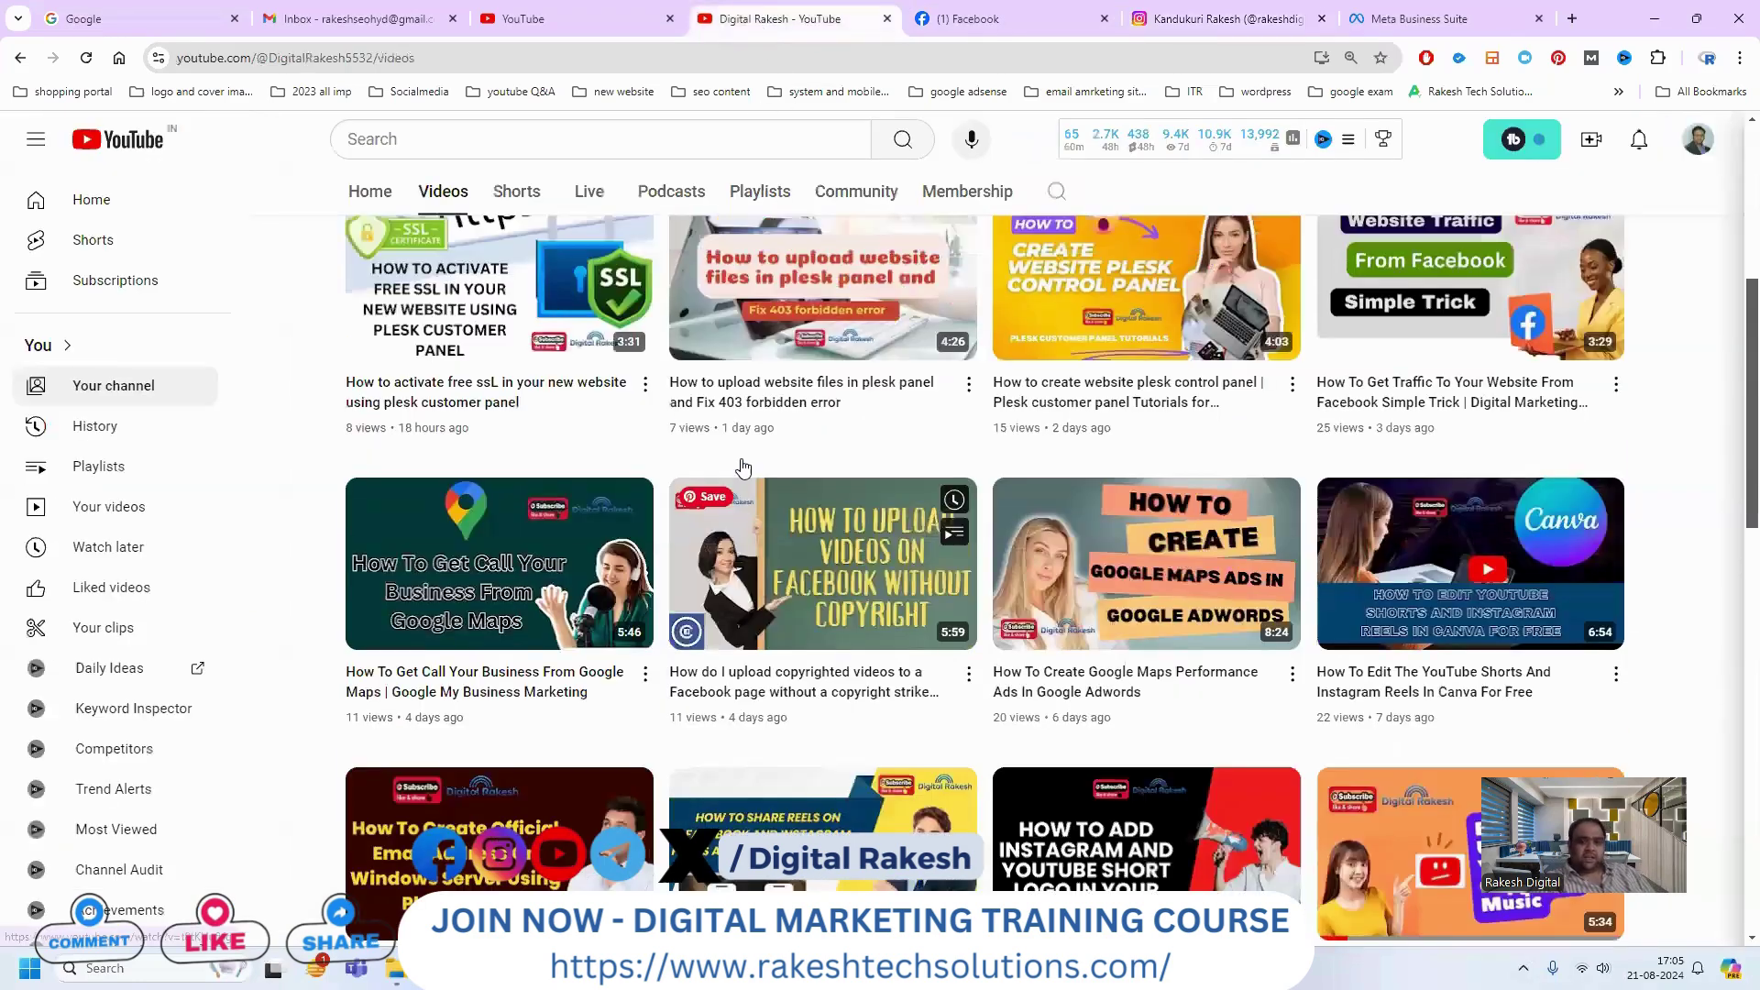
{"action": "scroll", "coordinate": [741, 469], "scroll_direction": "up", "scroll_amount": 3}
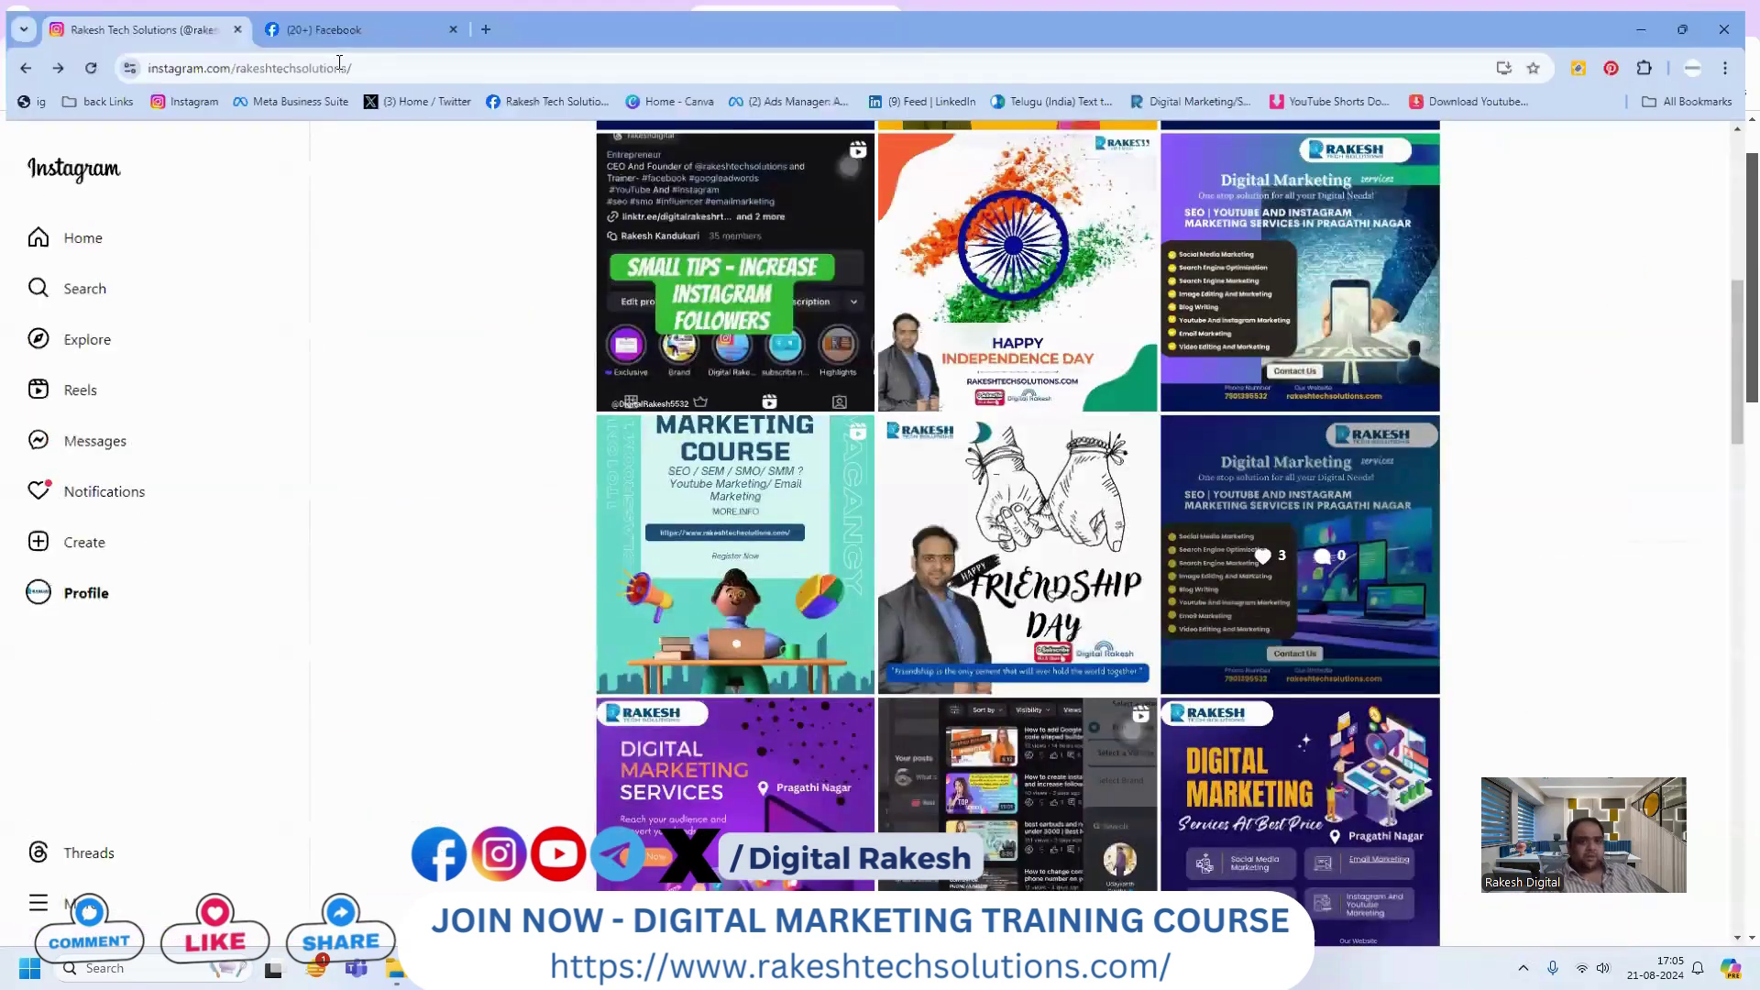
{"action": "left_click", "coordinate": [290, 16]}
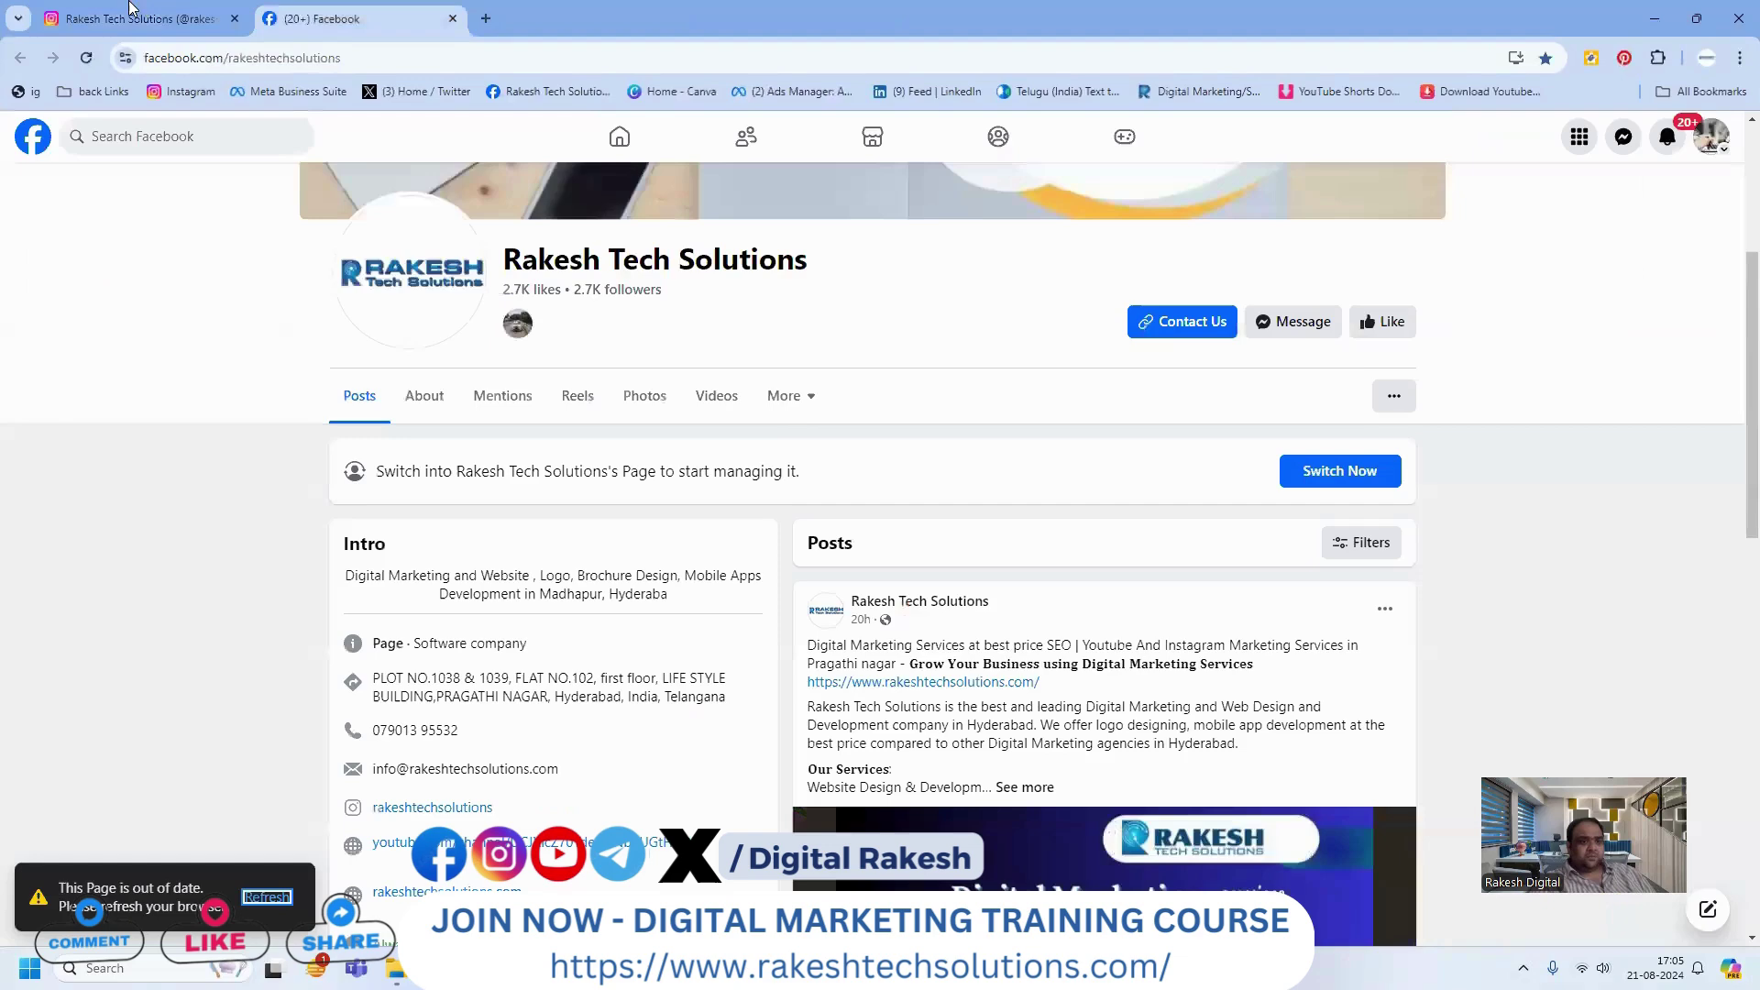
{"action": "left_click", "coordinate": [131, 16]}
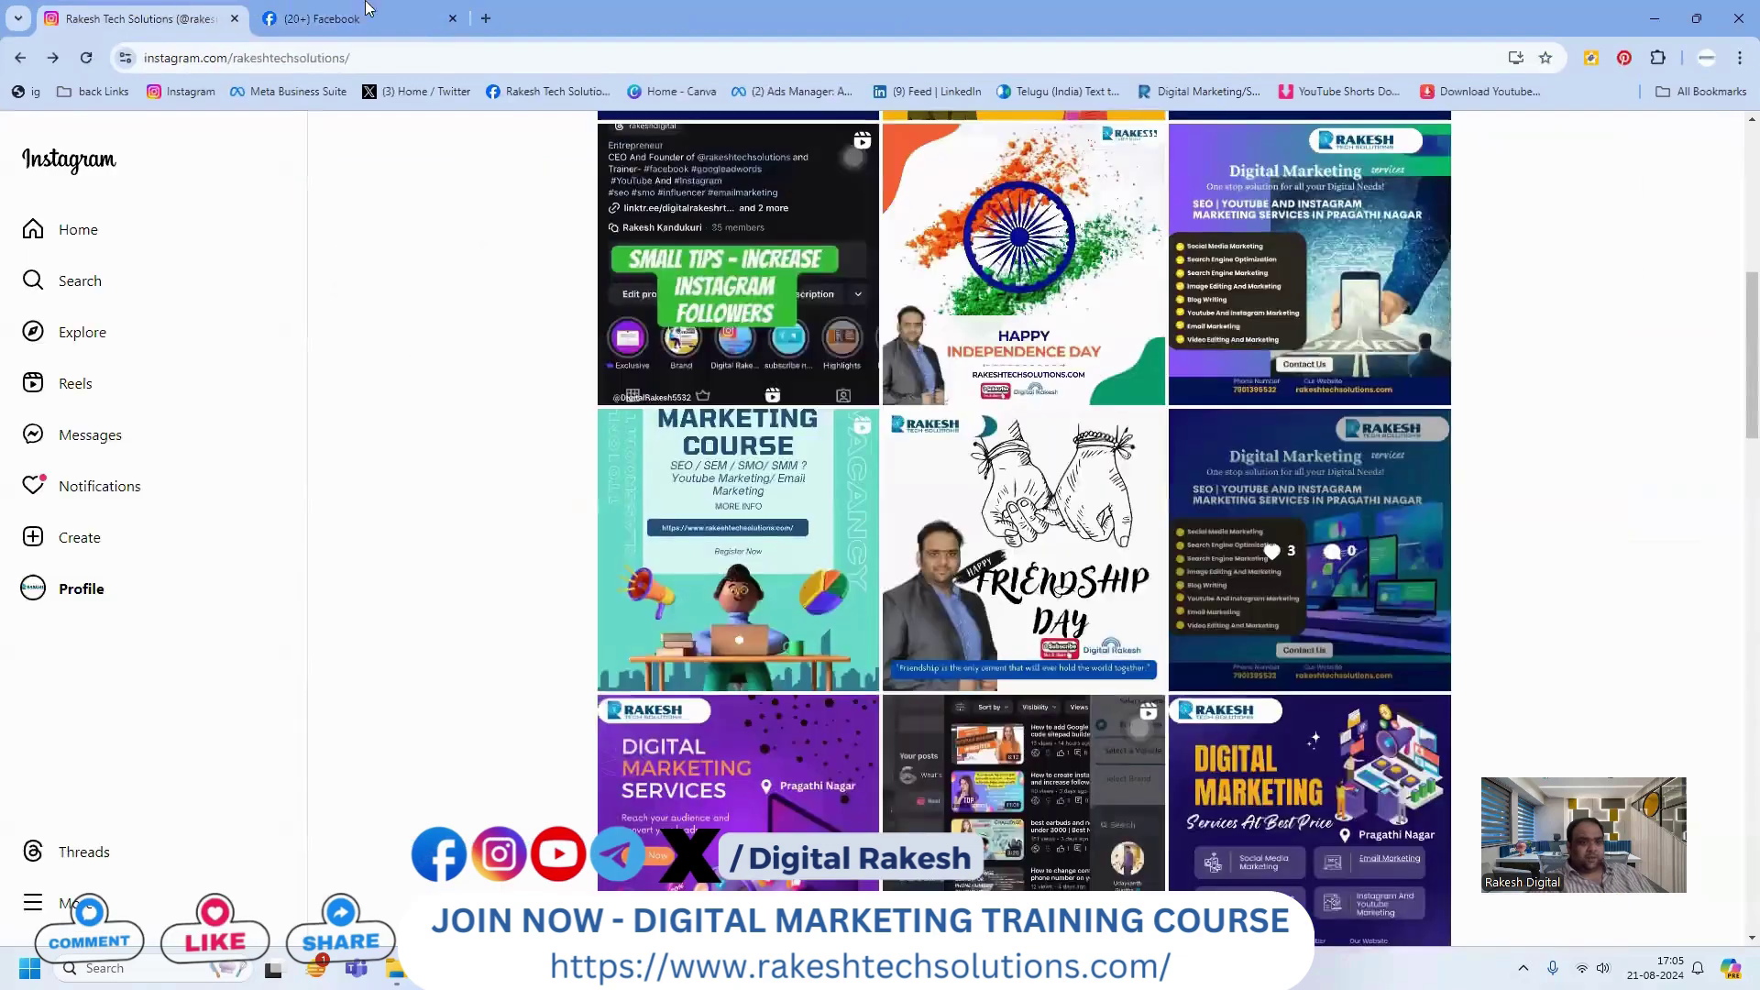
Load Meta Business Suite in a new tab and start a new reel for Rakesh Tech Solutions
{"action": "left_click", "coordinate": [480, 18]}
{"action": "left_click", "coordinate": [299, 90]}
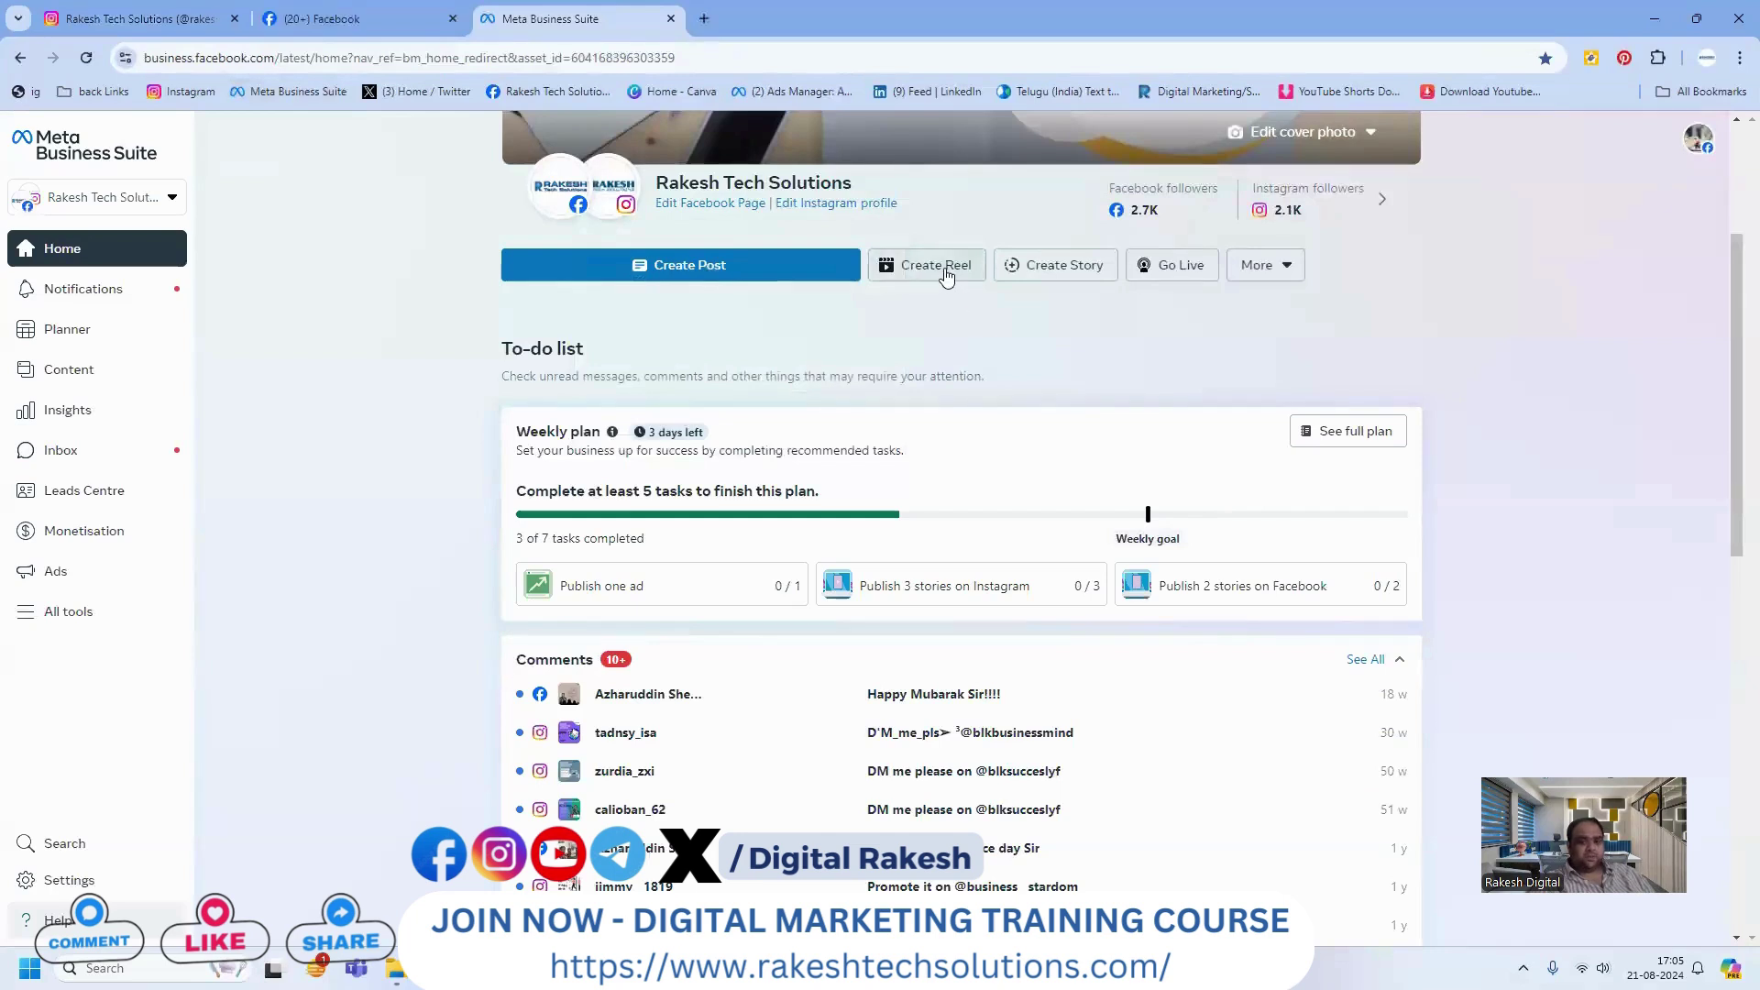
{"action": "left_click", "coordinate": [935, 267]}
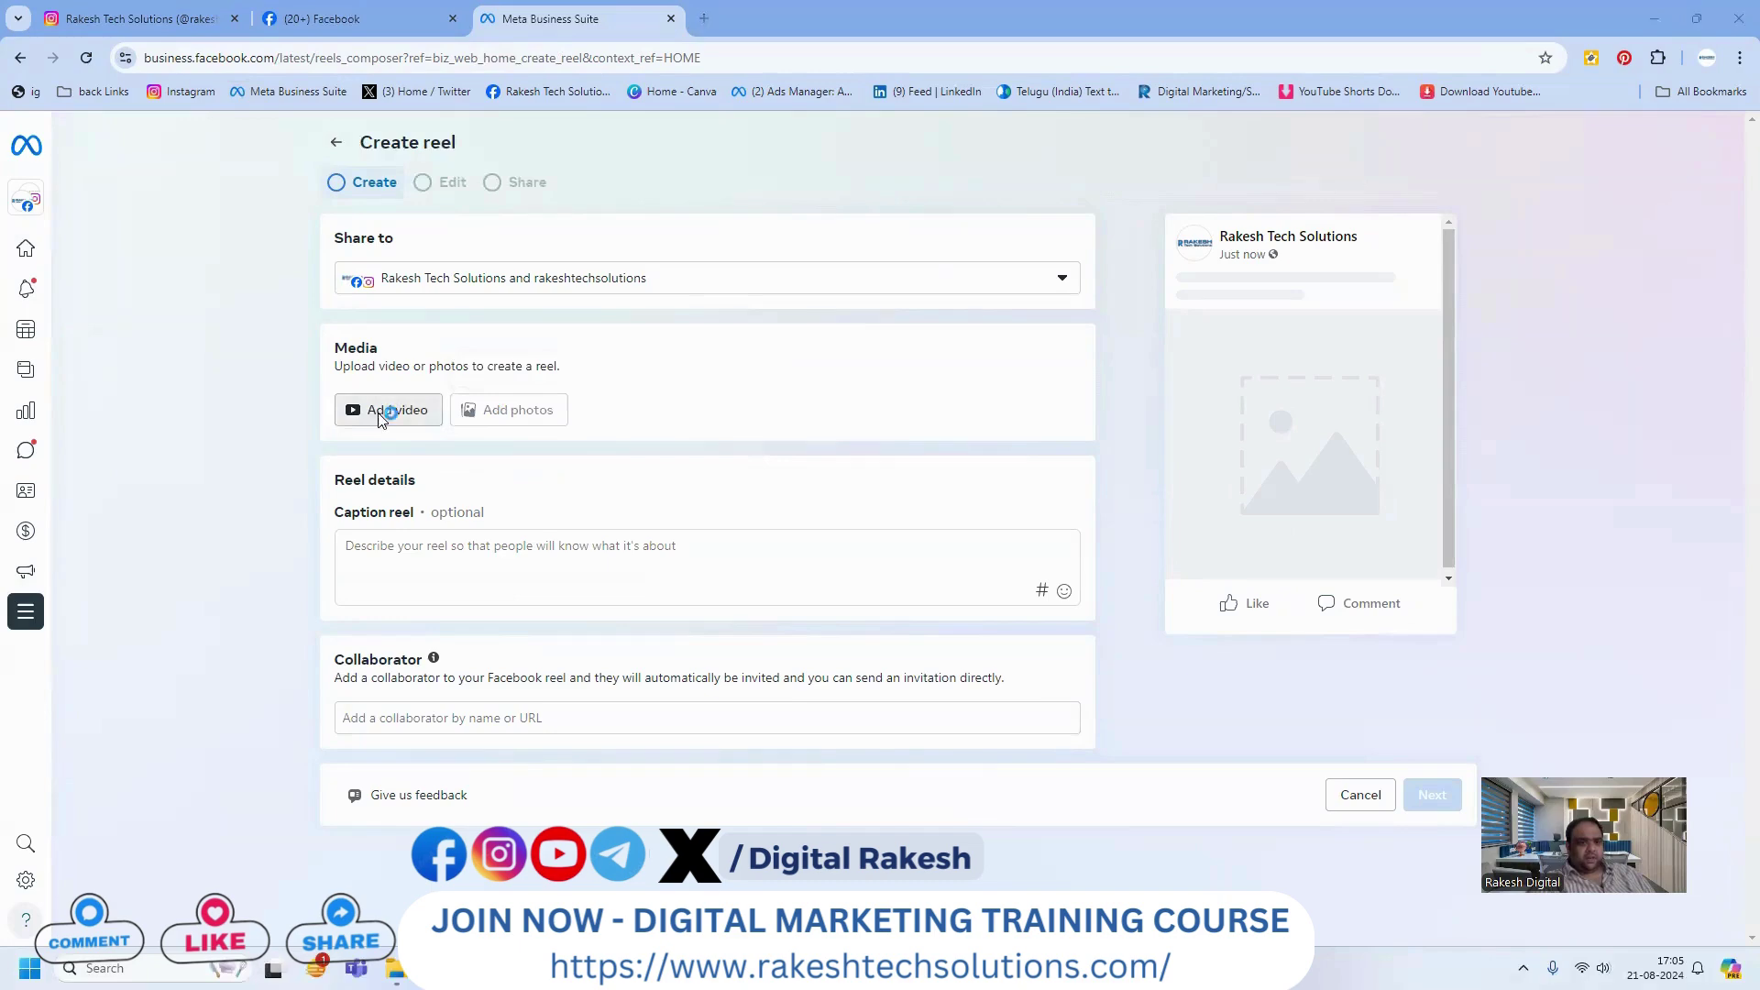
Upload 8ztxha.jpg from Downloads as the reel media, showing All Files in the picker
{"action": "left_click", "coordinate": [386, 413]}
{"action": "left_click", "coordinate": [843, 811]}
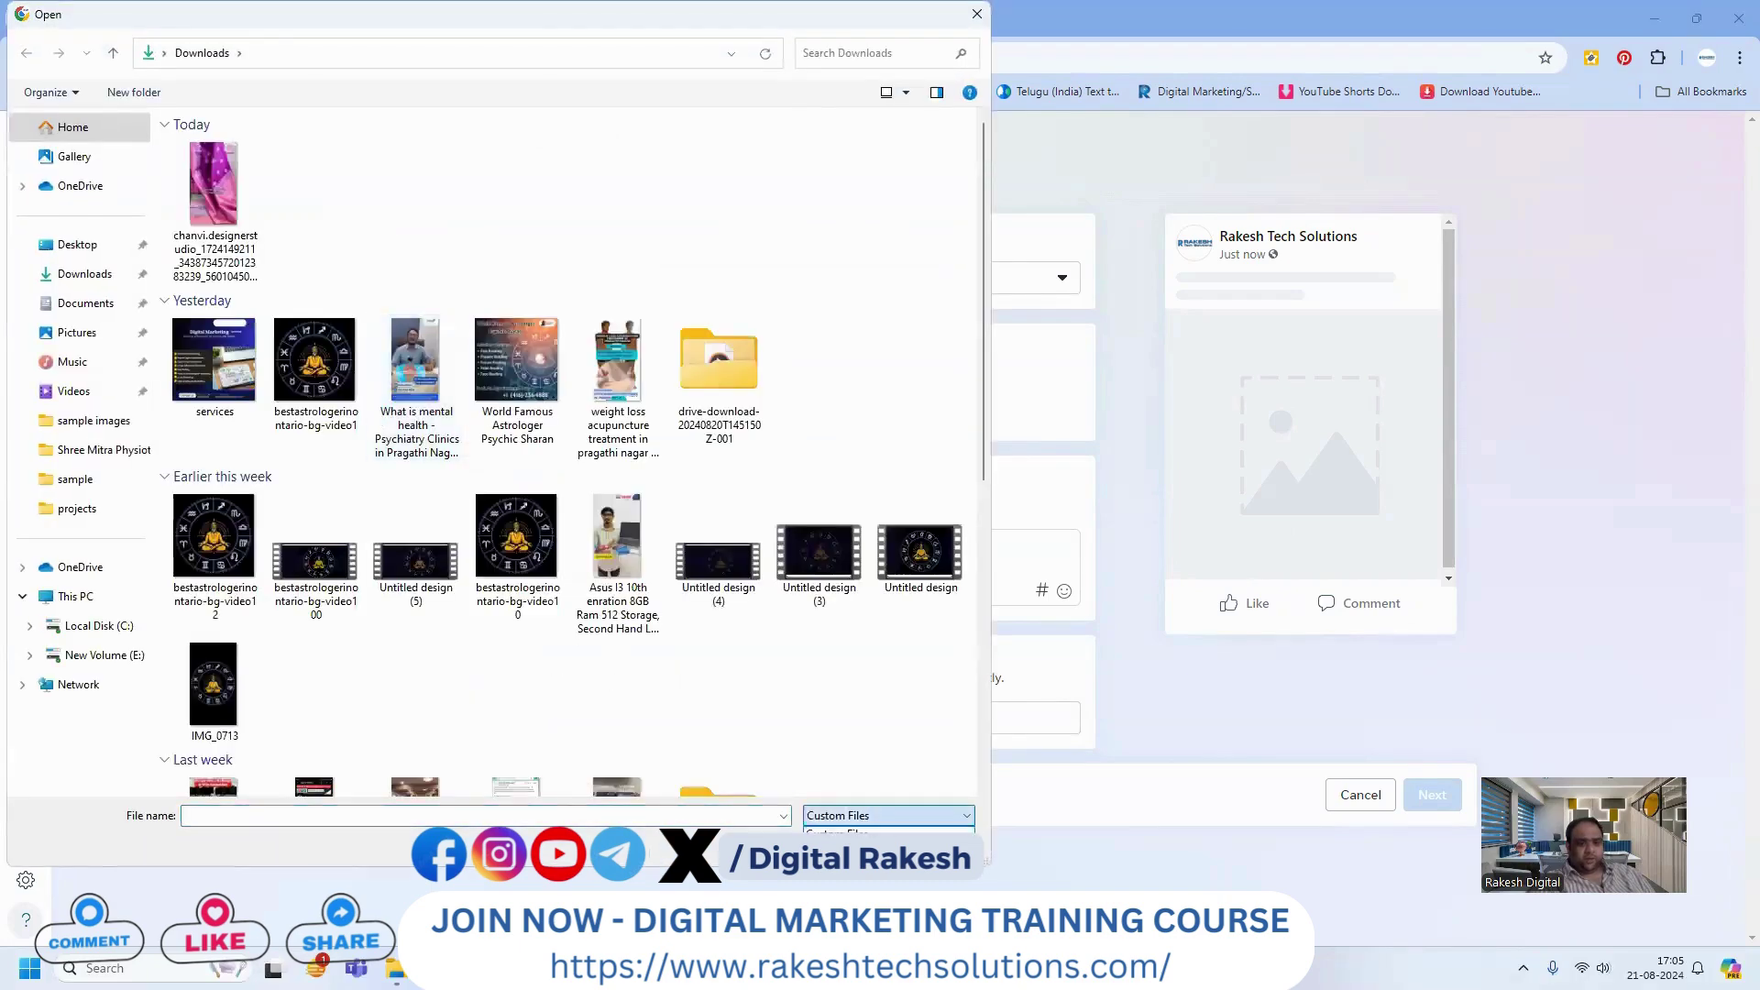
{"action": "left_click", "coordinate": [880, 852]}
{"action": "scroll", "coordinate": [697, 704], "scroll_direction": "down", "scroll_amount": 10}
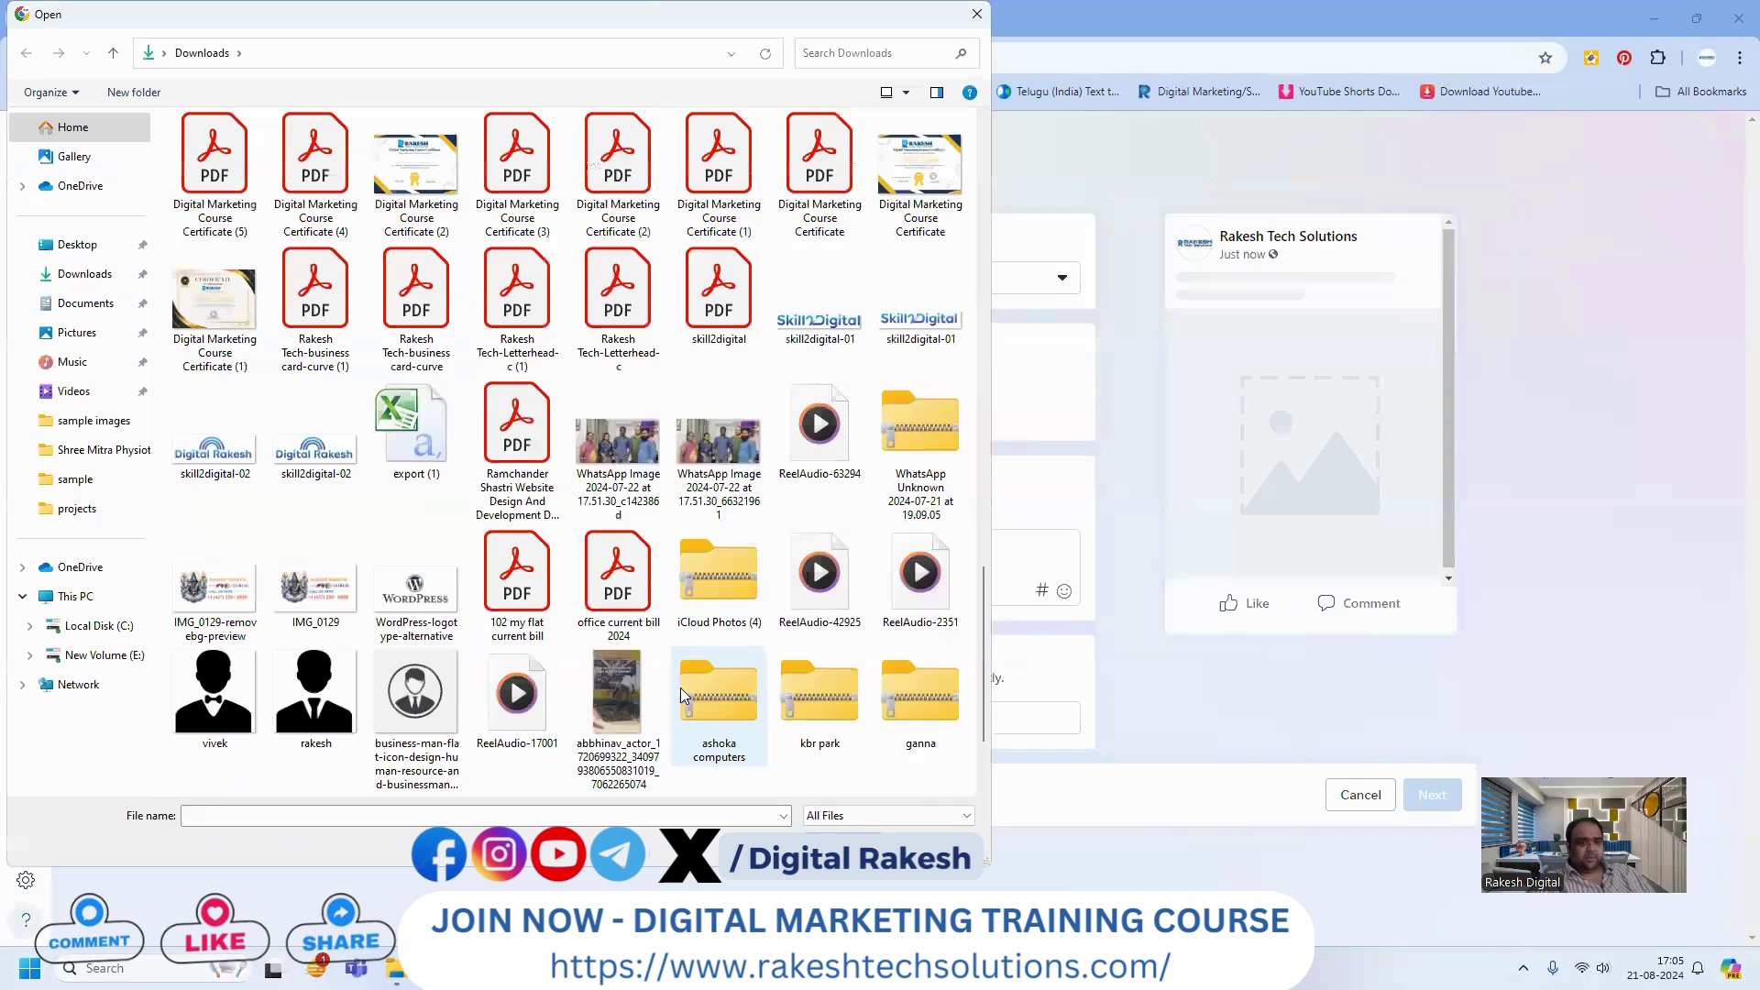
{"action": "scroll", "coordinate": [390, 408], "scroll_direction": "up", "scroll_amount": 10}
{"action": "double_click", "coordinate": [220, 296]}
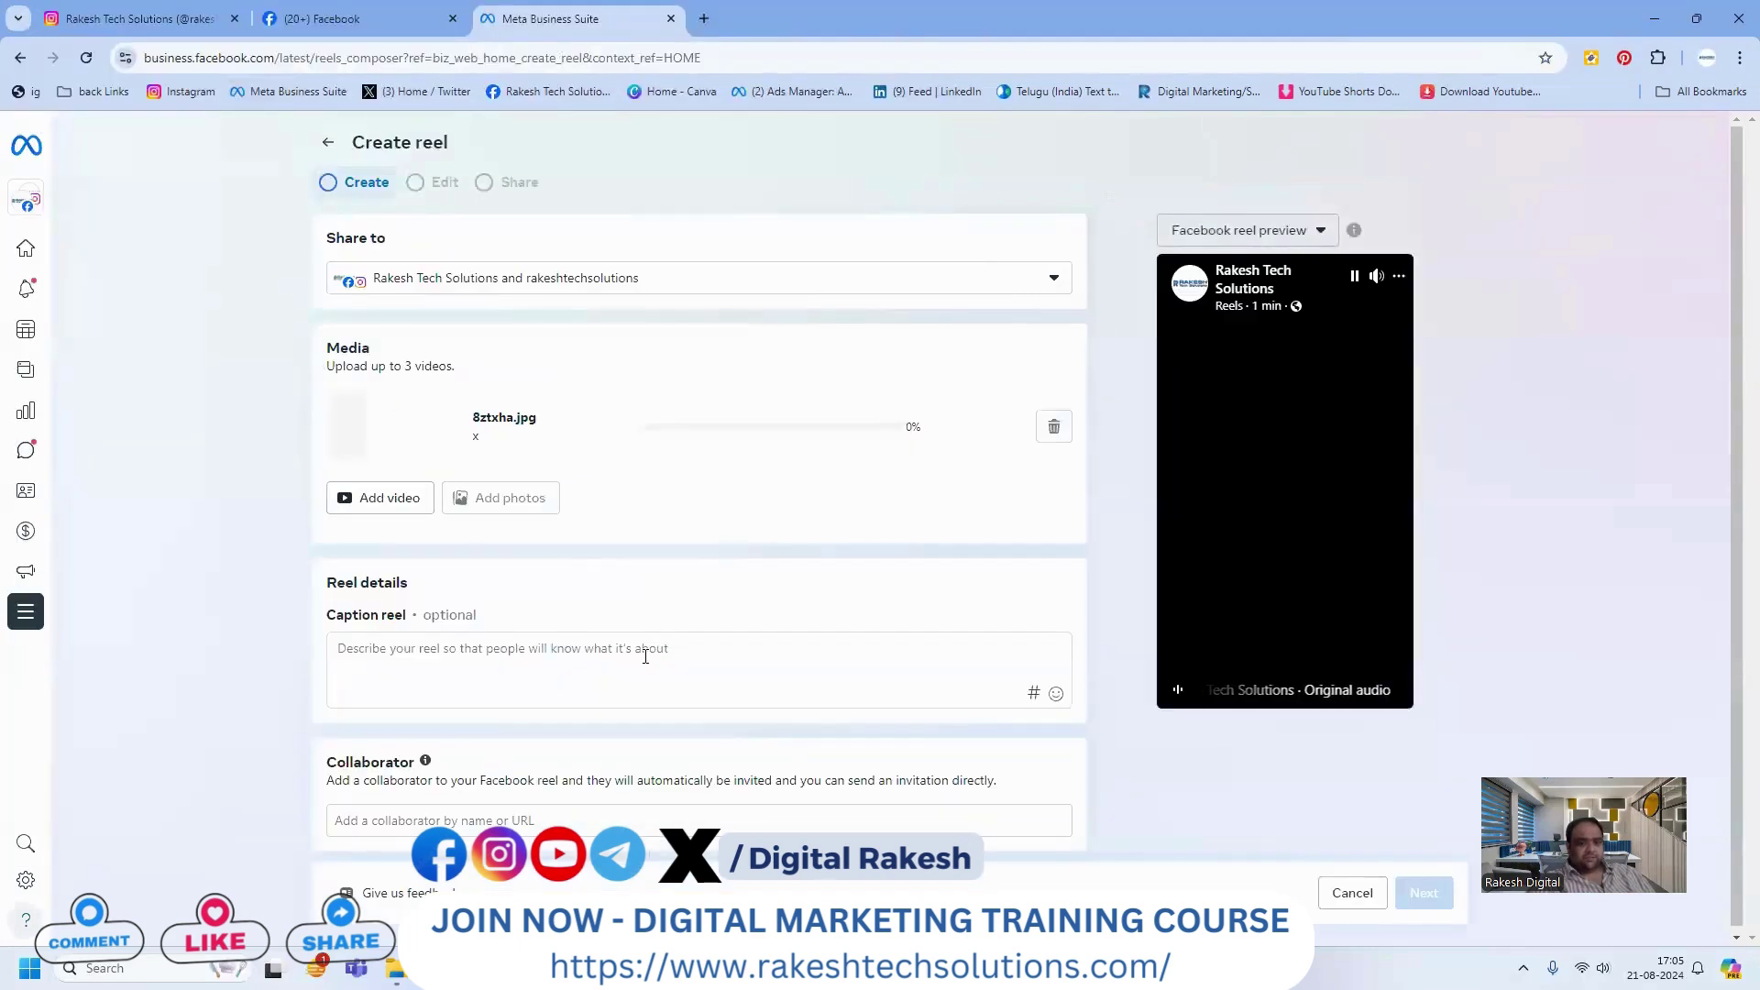
Paste the Digital Marketing Job Training Program description and website link into the reel caption
{"action": "left_click", "coordinate": [645, 657]}
{"action": "key", "text": "ctrl+v"}
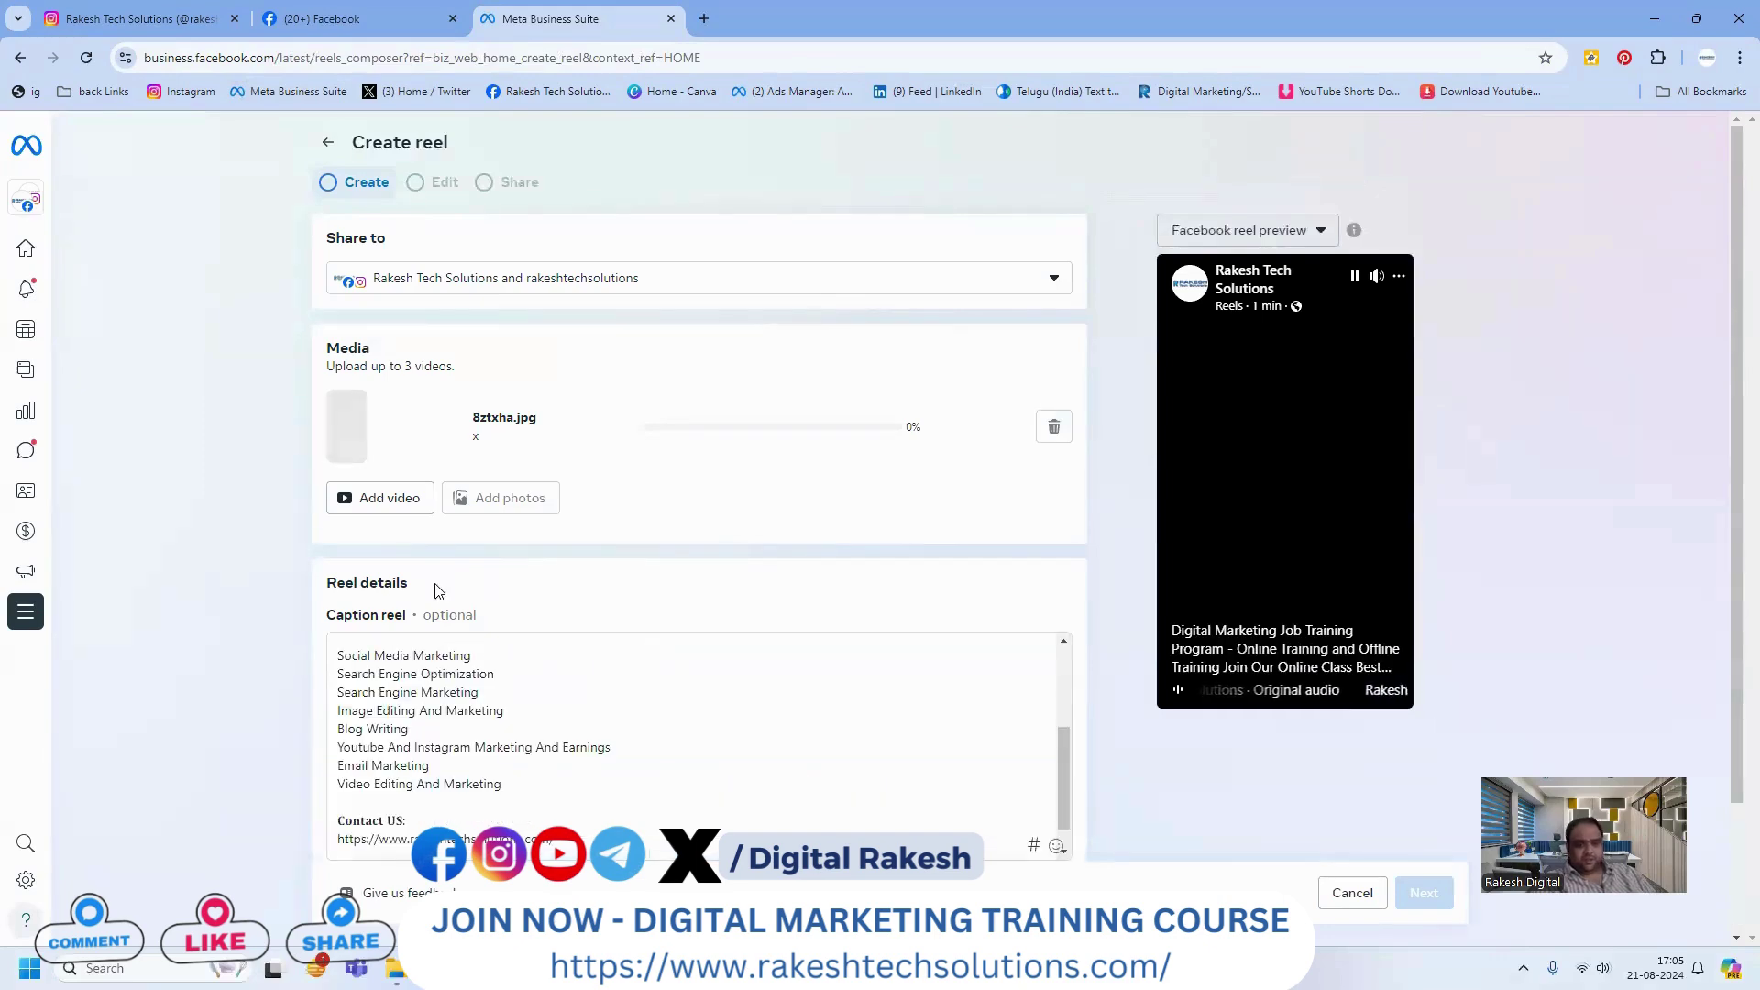
{"action": "scroll", "coordinate": [275, 551], "scroll_direction": "down", "scroll_amount": 2}
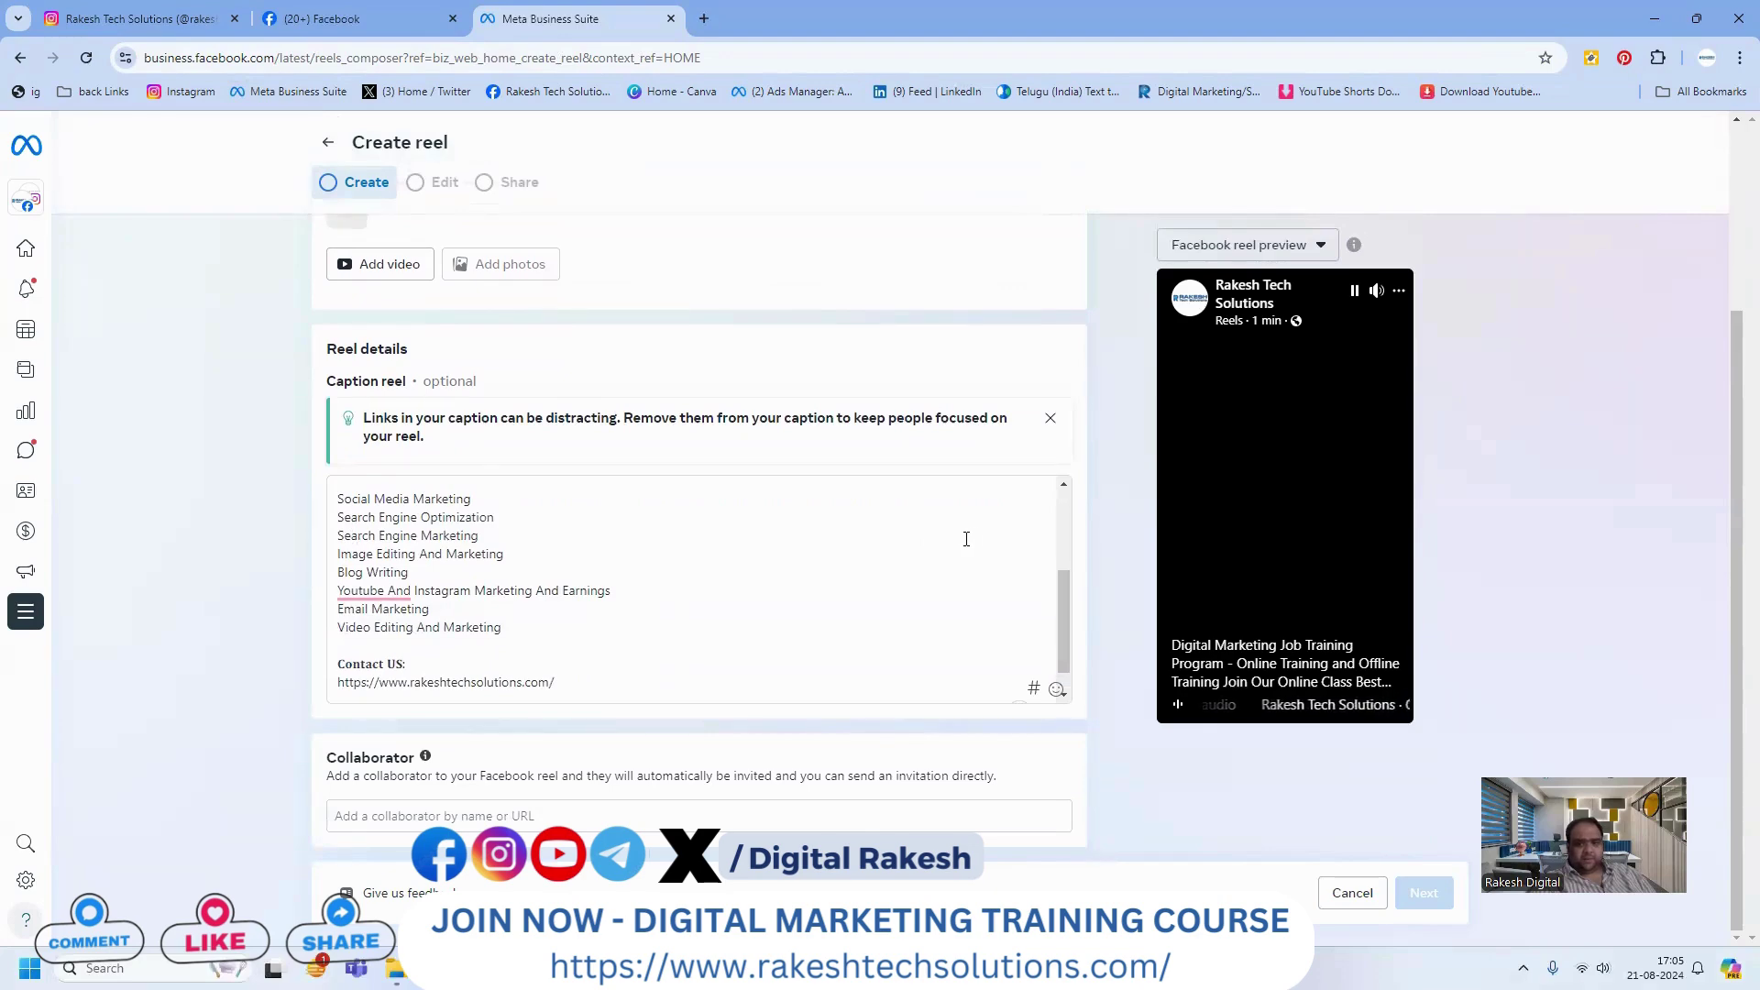
{"action": "scroll", "coordinate": [962, 536], "scroll_direction": "up", "scroll_amount": 2}
{"action": "scroll", "coordinate": [904, 470], "scroll_direction": "up", "scroll_amount": 1}
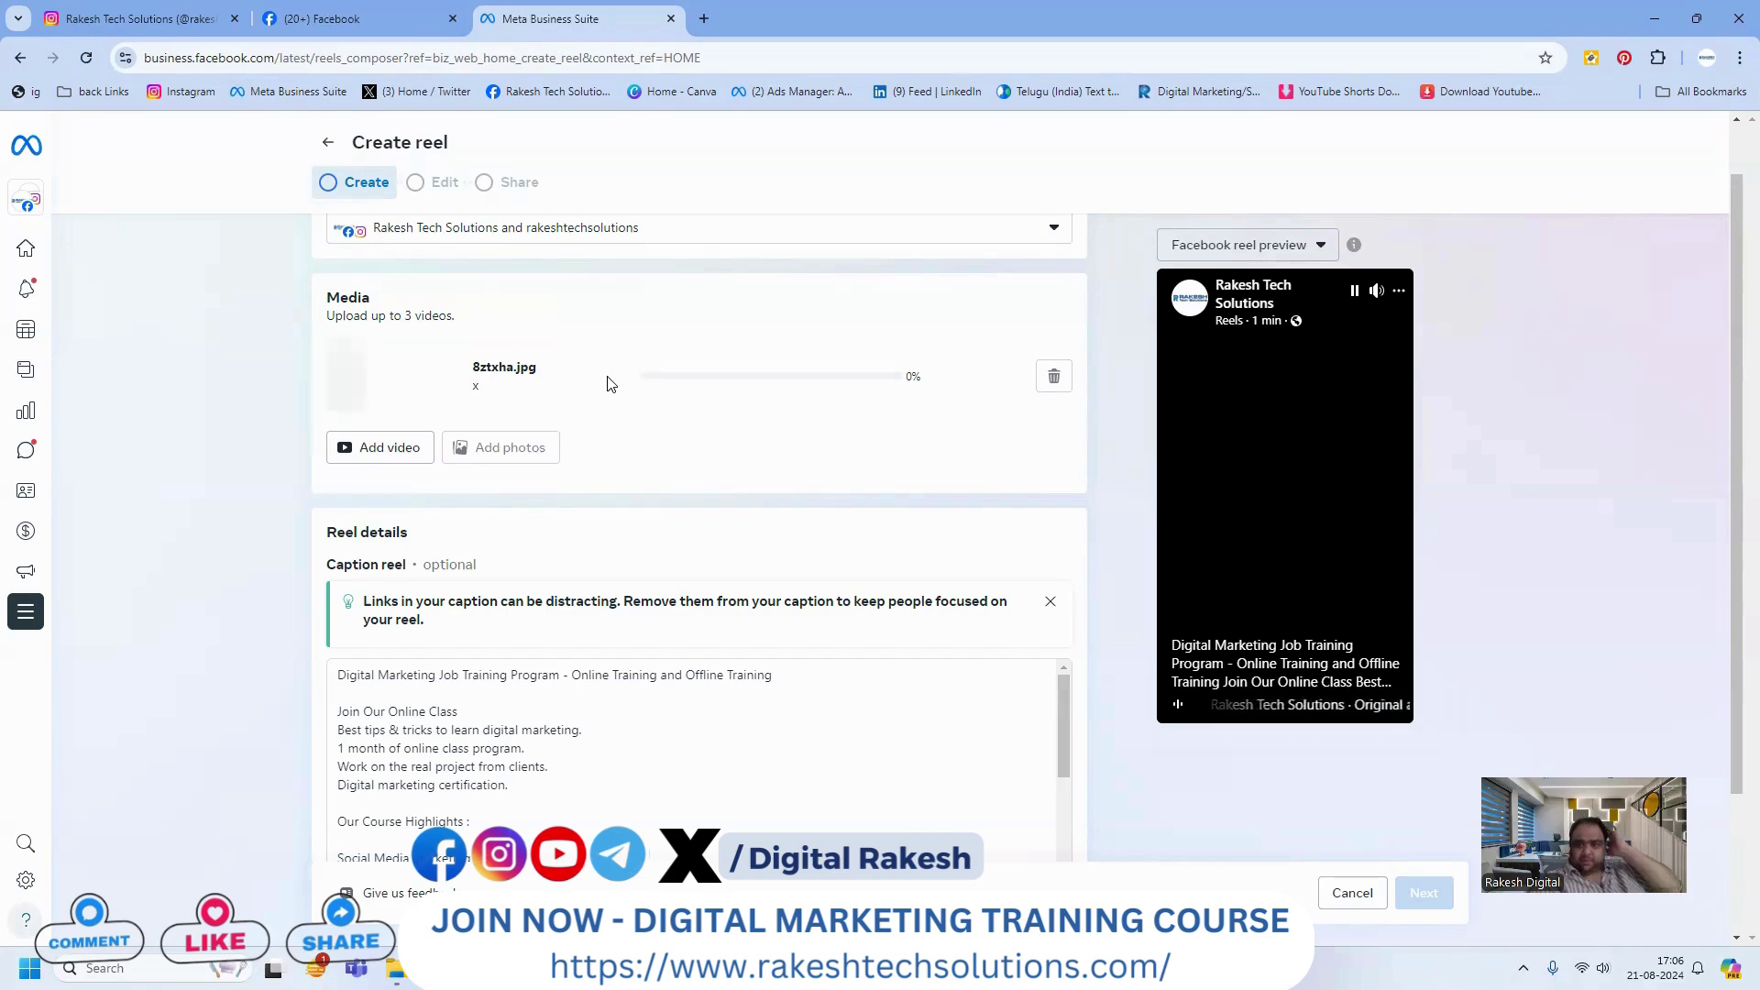
Leave the unfinished reel for the Business Suite home and start a new post
{"action": "left_click", "coordinate": [17, 250]}
{"action": "left_click", "coordinate": [1052, 582]}
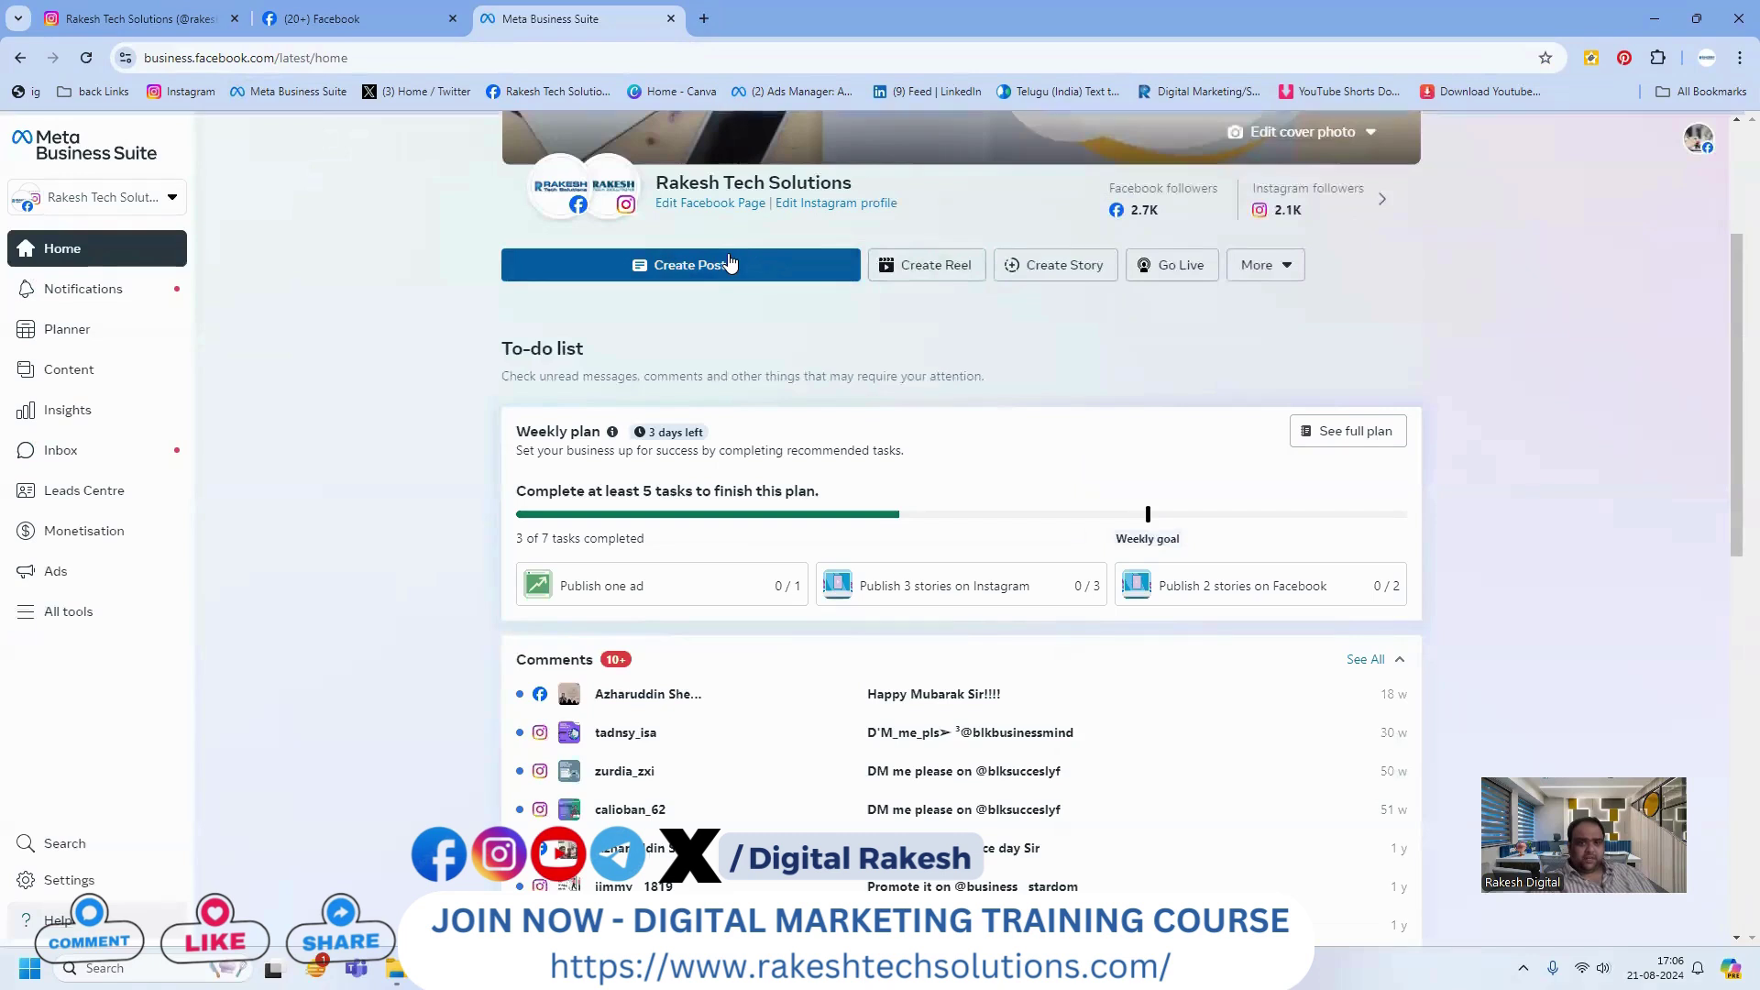
{"action": "left_click", "coordinate": [720, 265]}
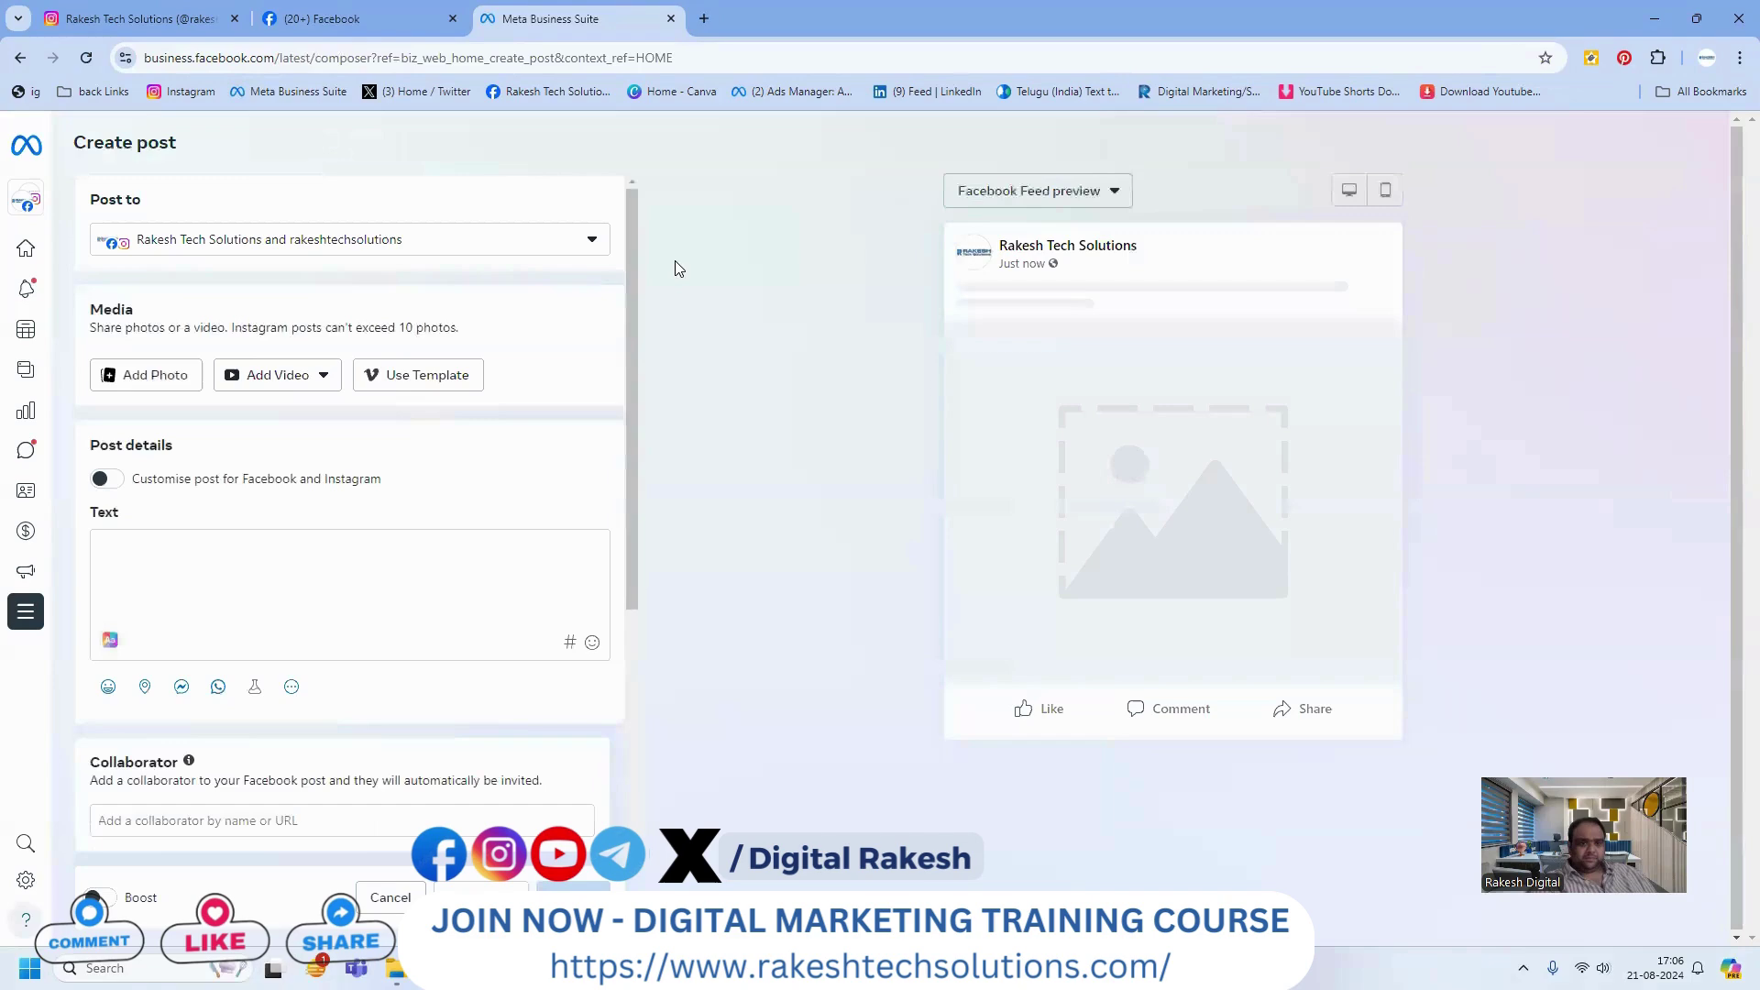
Paste the course description with hashtags as the post text and attach the 8ztxha image
{"action": "left_click", "coordinate": [208, 540]}
{"action": "key", "text": "ctrl+v"}
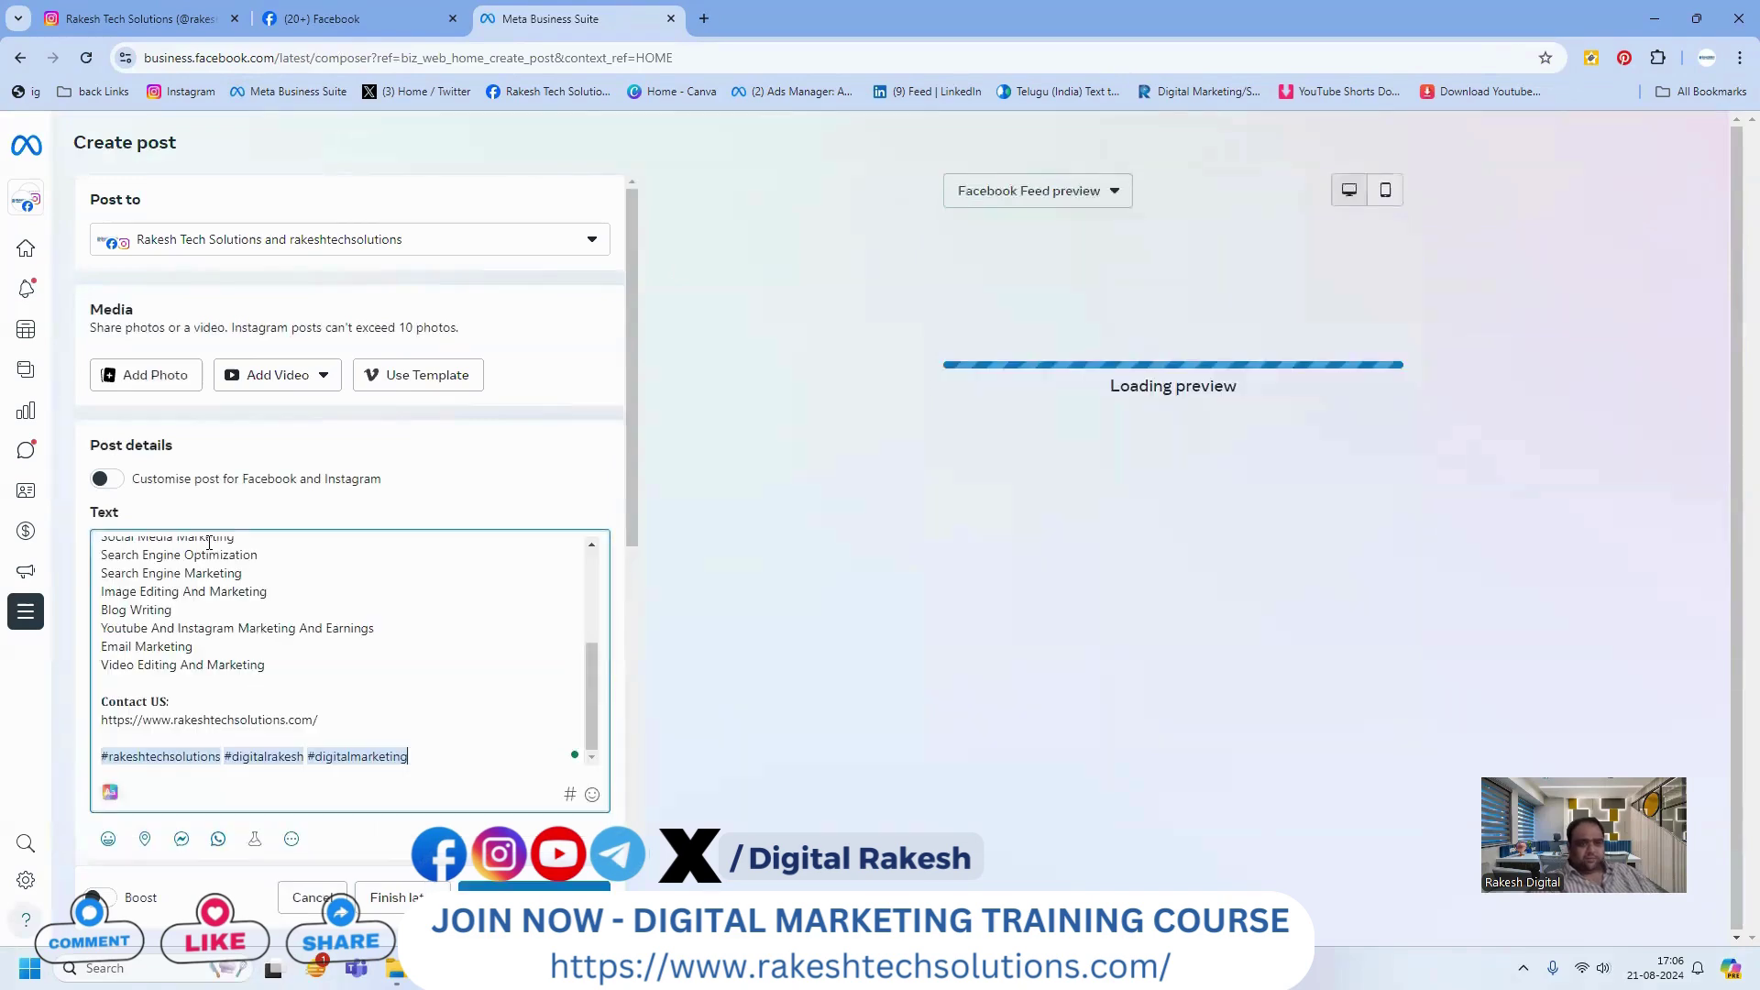
{"action": "left_click", "coordinate": [151, 376]}
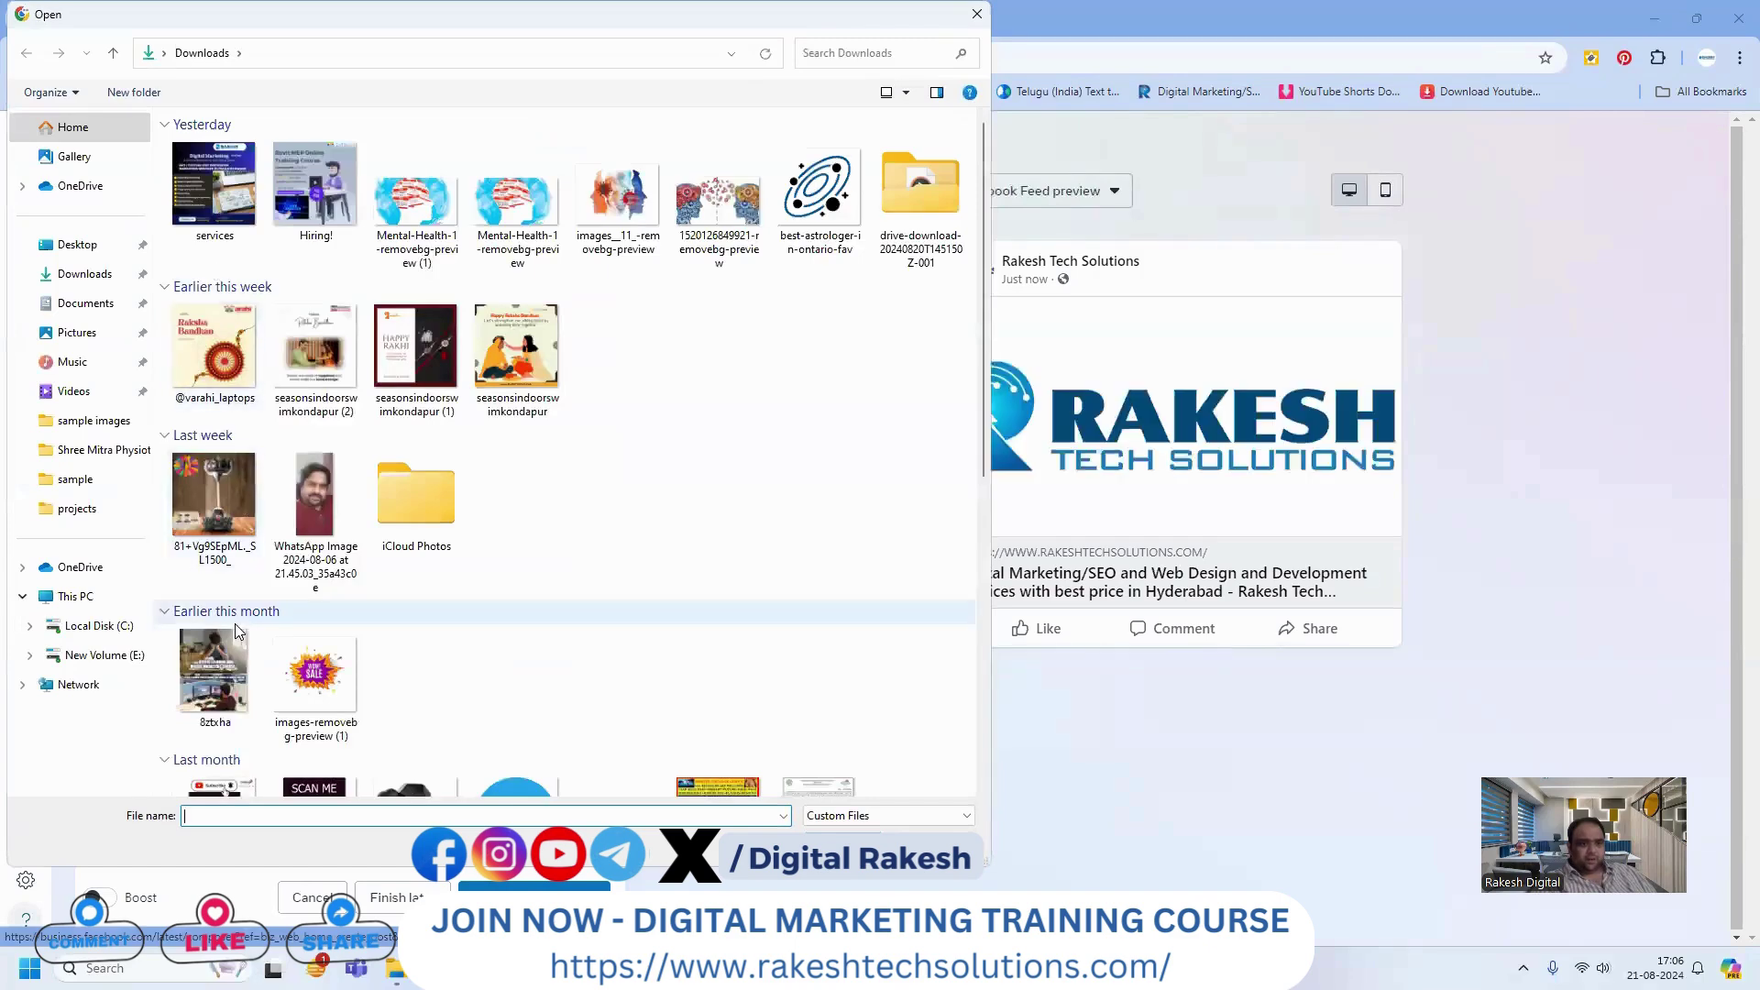
{"action": "double_click", "coordinate": [214, 670]}
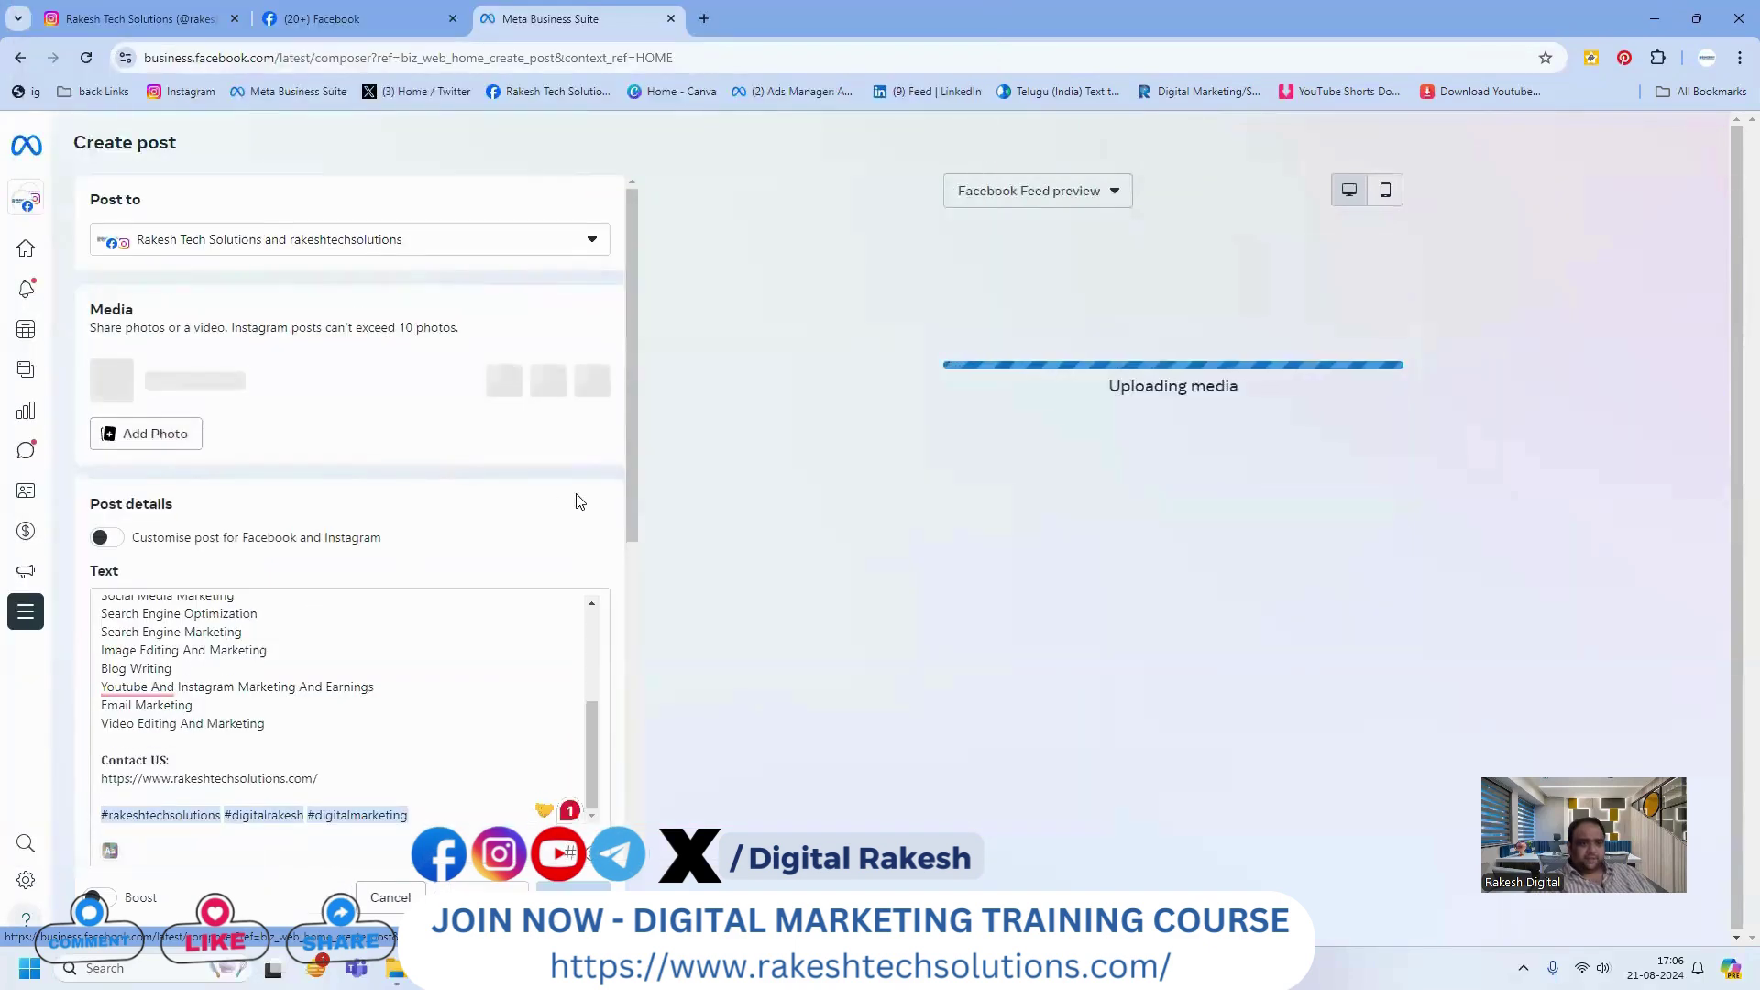
{"action": "scroll", "coordinate": [576, 502], "scroll_direction": "down", "scroll_amount": 1}
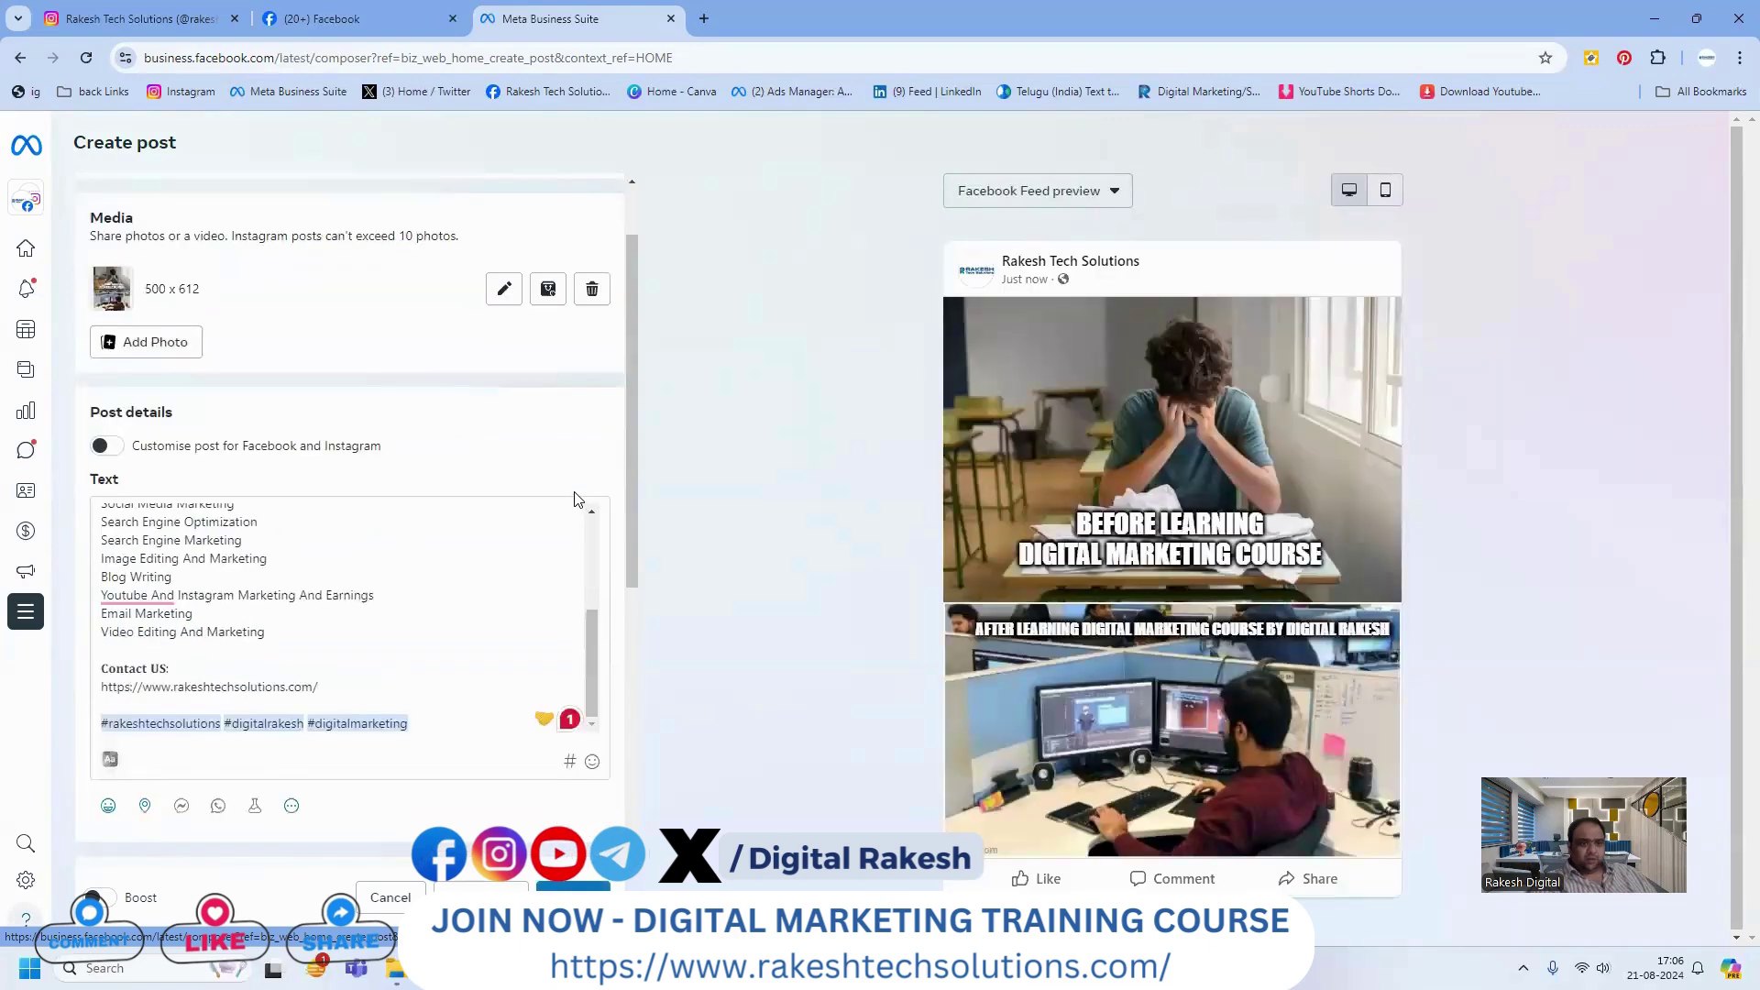
{"action": "scroll", "coordinate": [544, 413], "scroll_direction": "down", "scroll_amount": 2}
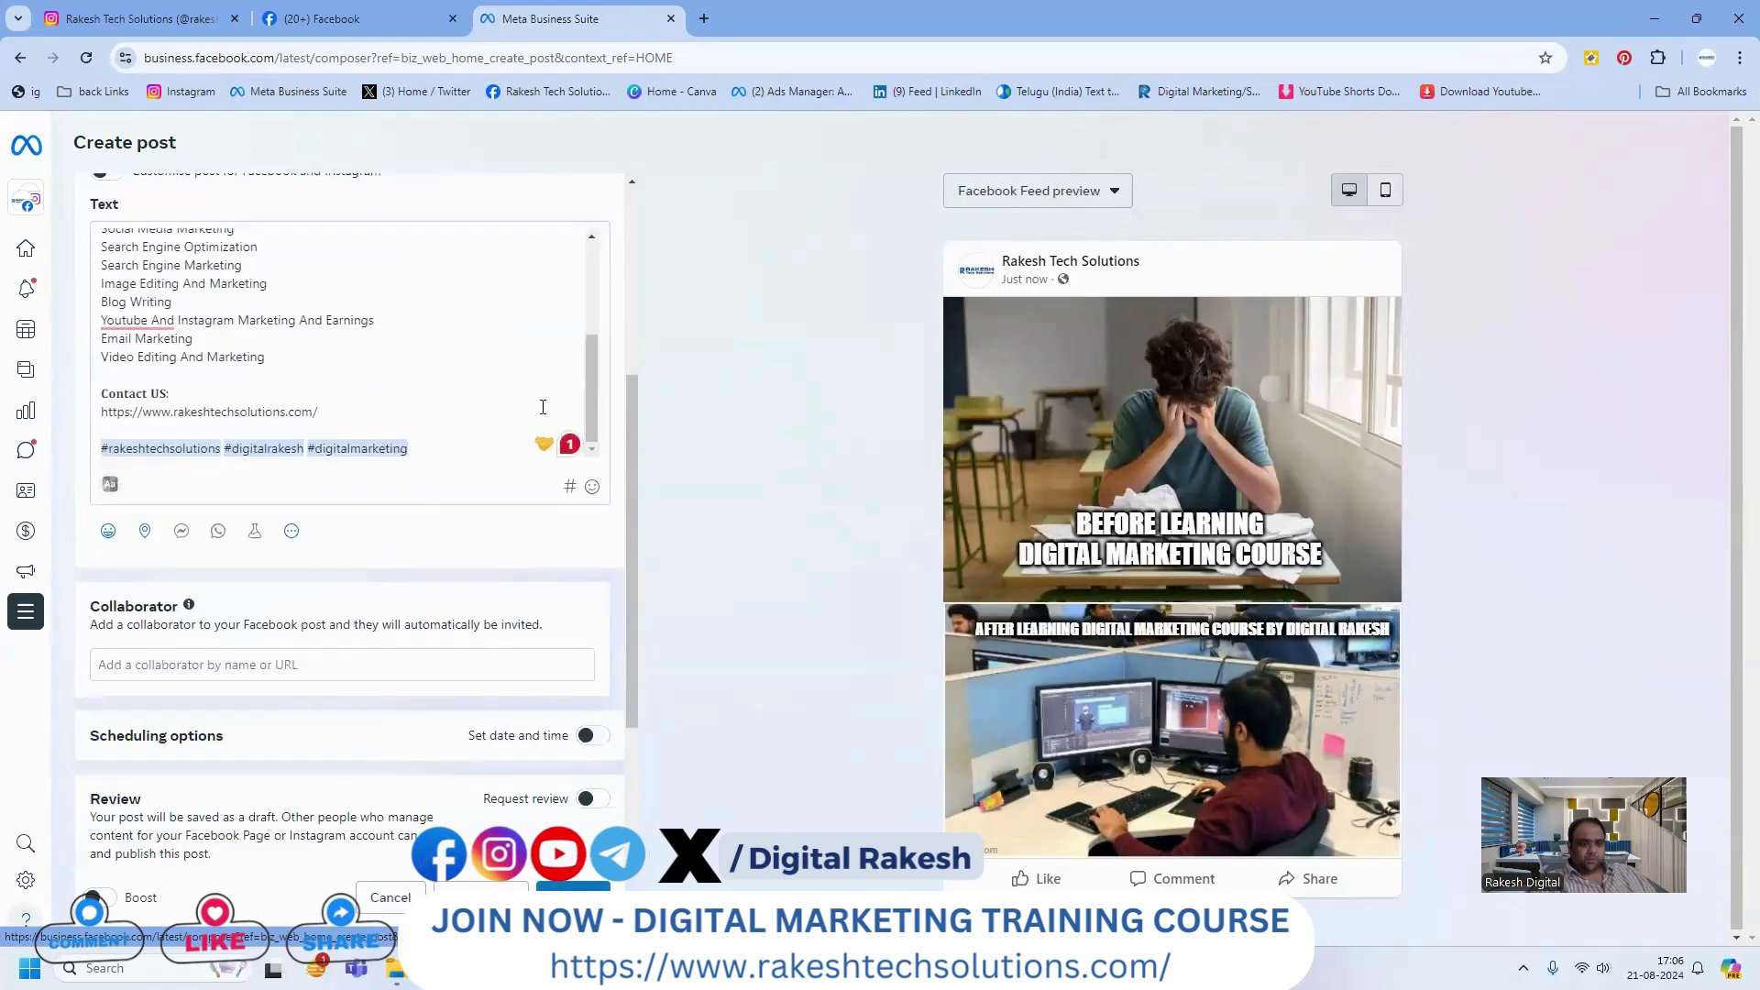
{"action": "scroll", "coordinate": [317, 440], "scroll_direction": "down", "scroll_amount": 2}
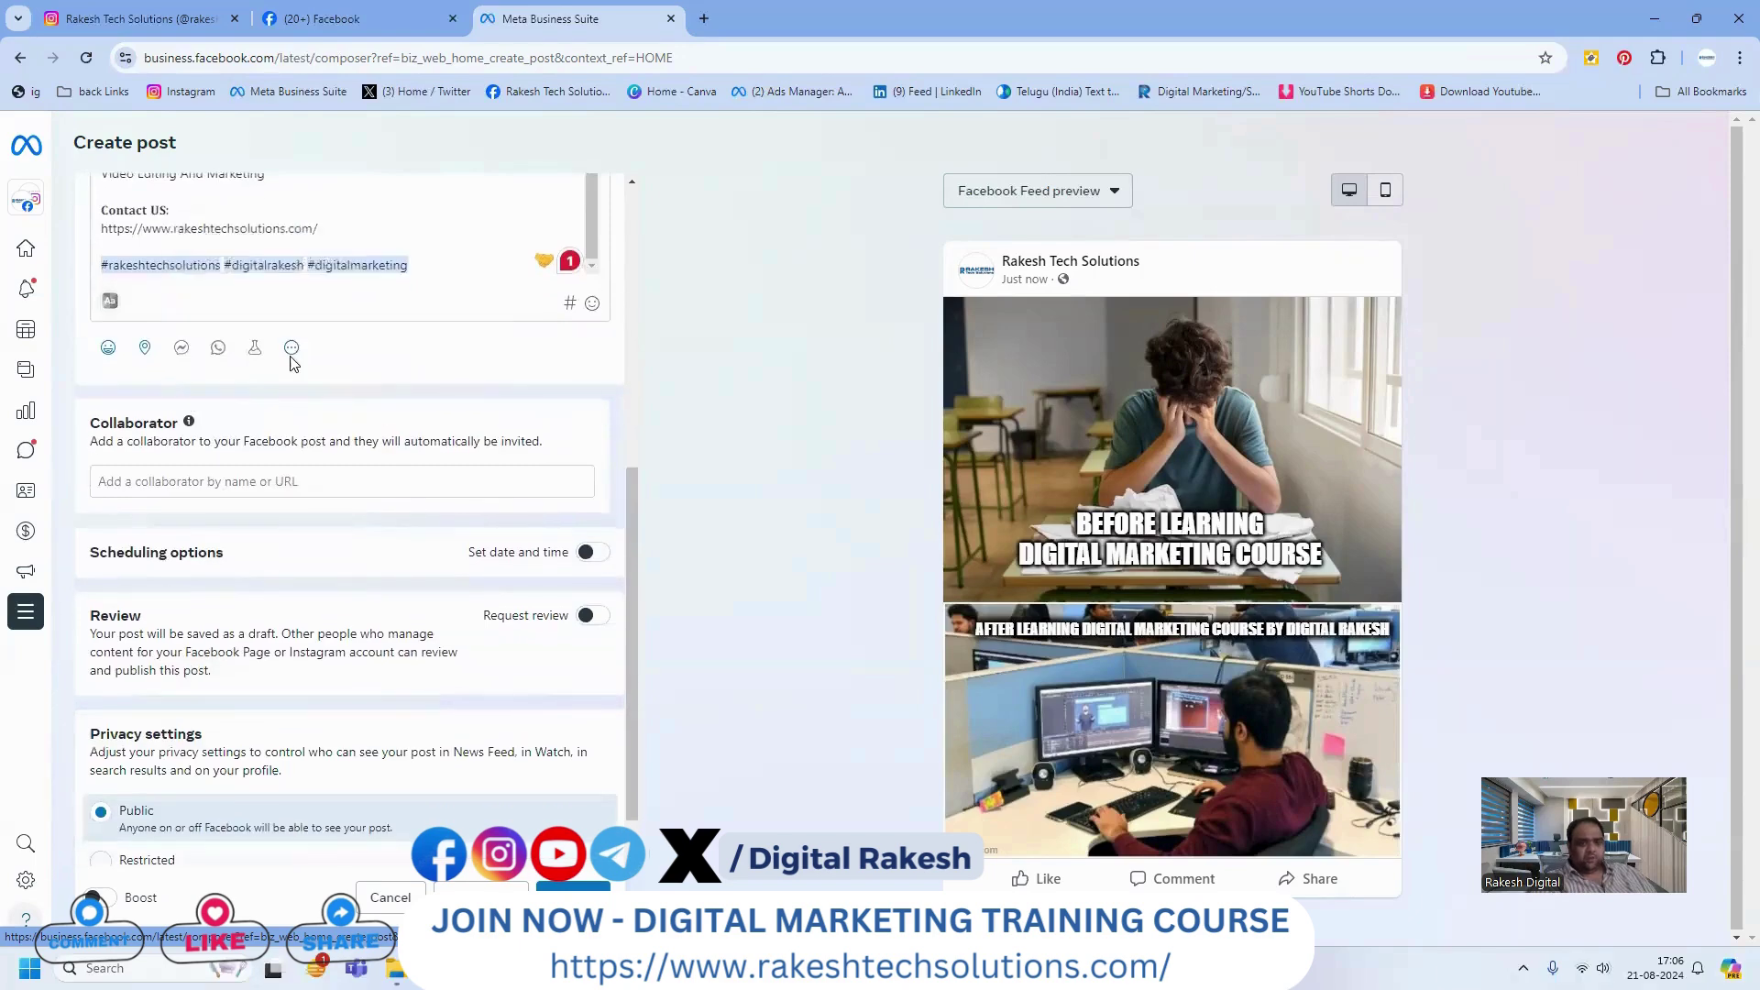
{"action": "scroll", "coordinate": [430, 410], "scroll_direction": "down", "scroll_amount": 1}
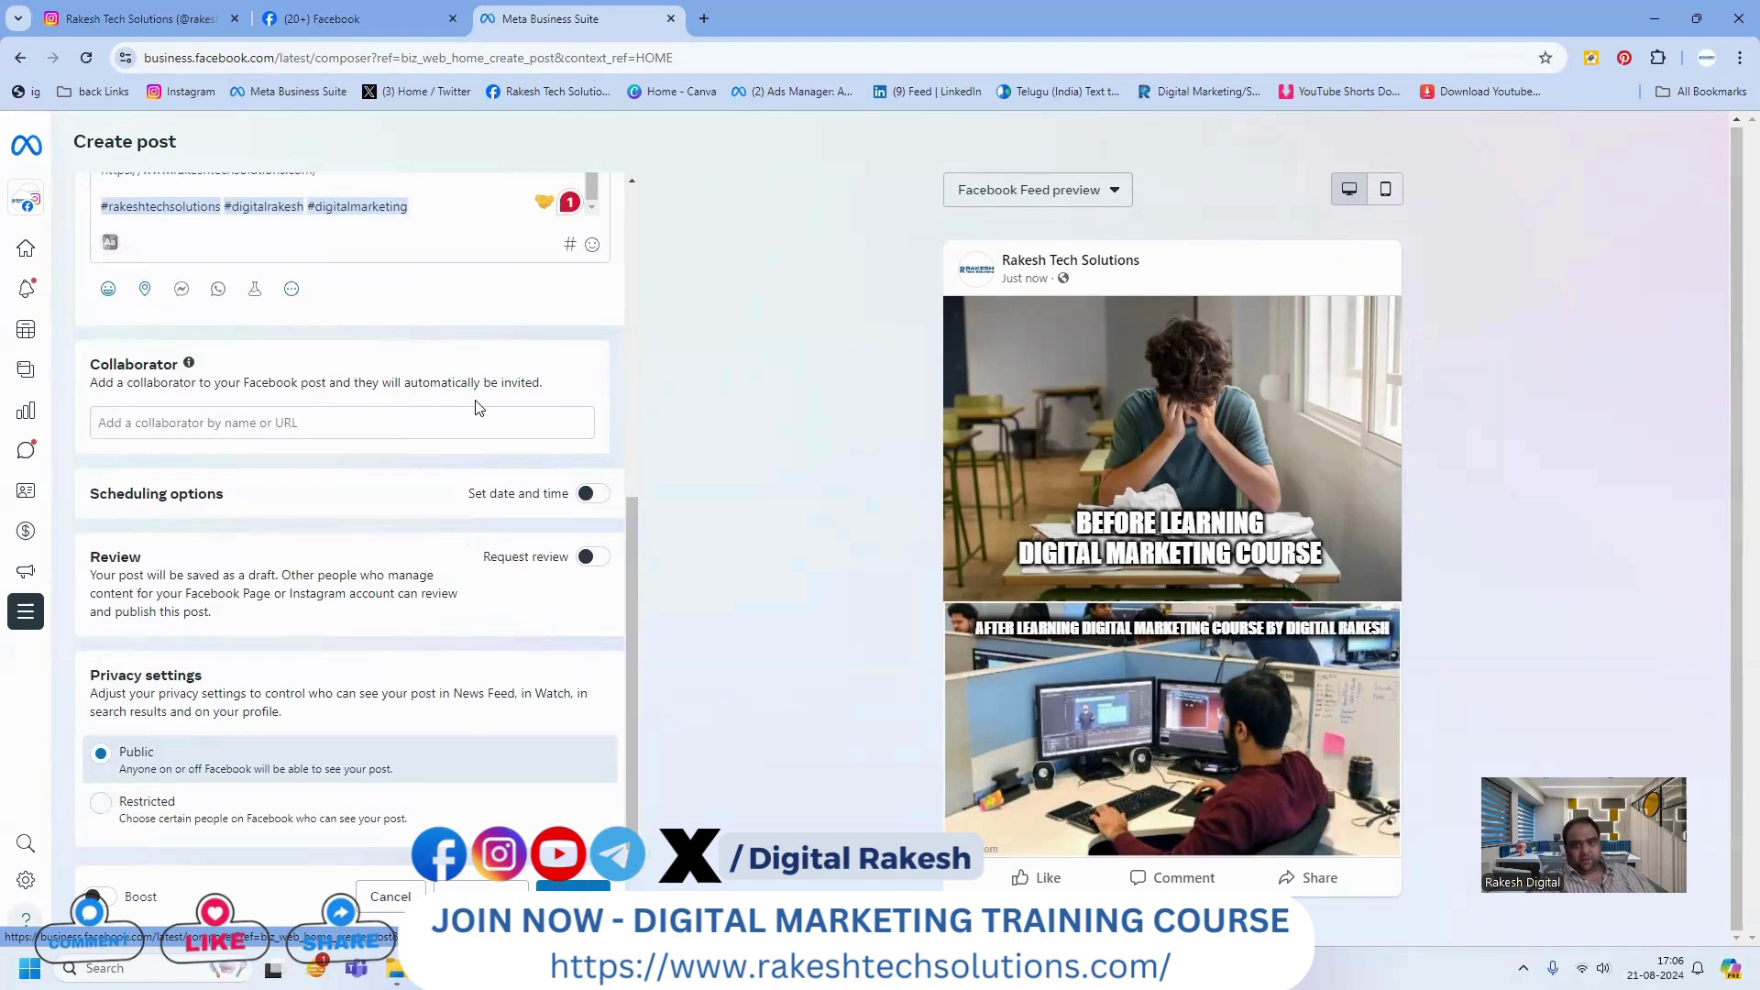
{"action": "scroll", "coordinate": [476, 408], "scroll_direction": "up", "scroll_amount": 2}
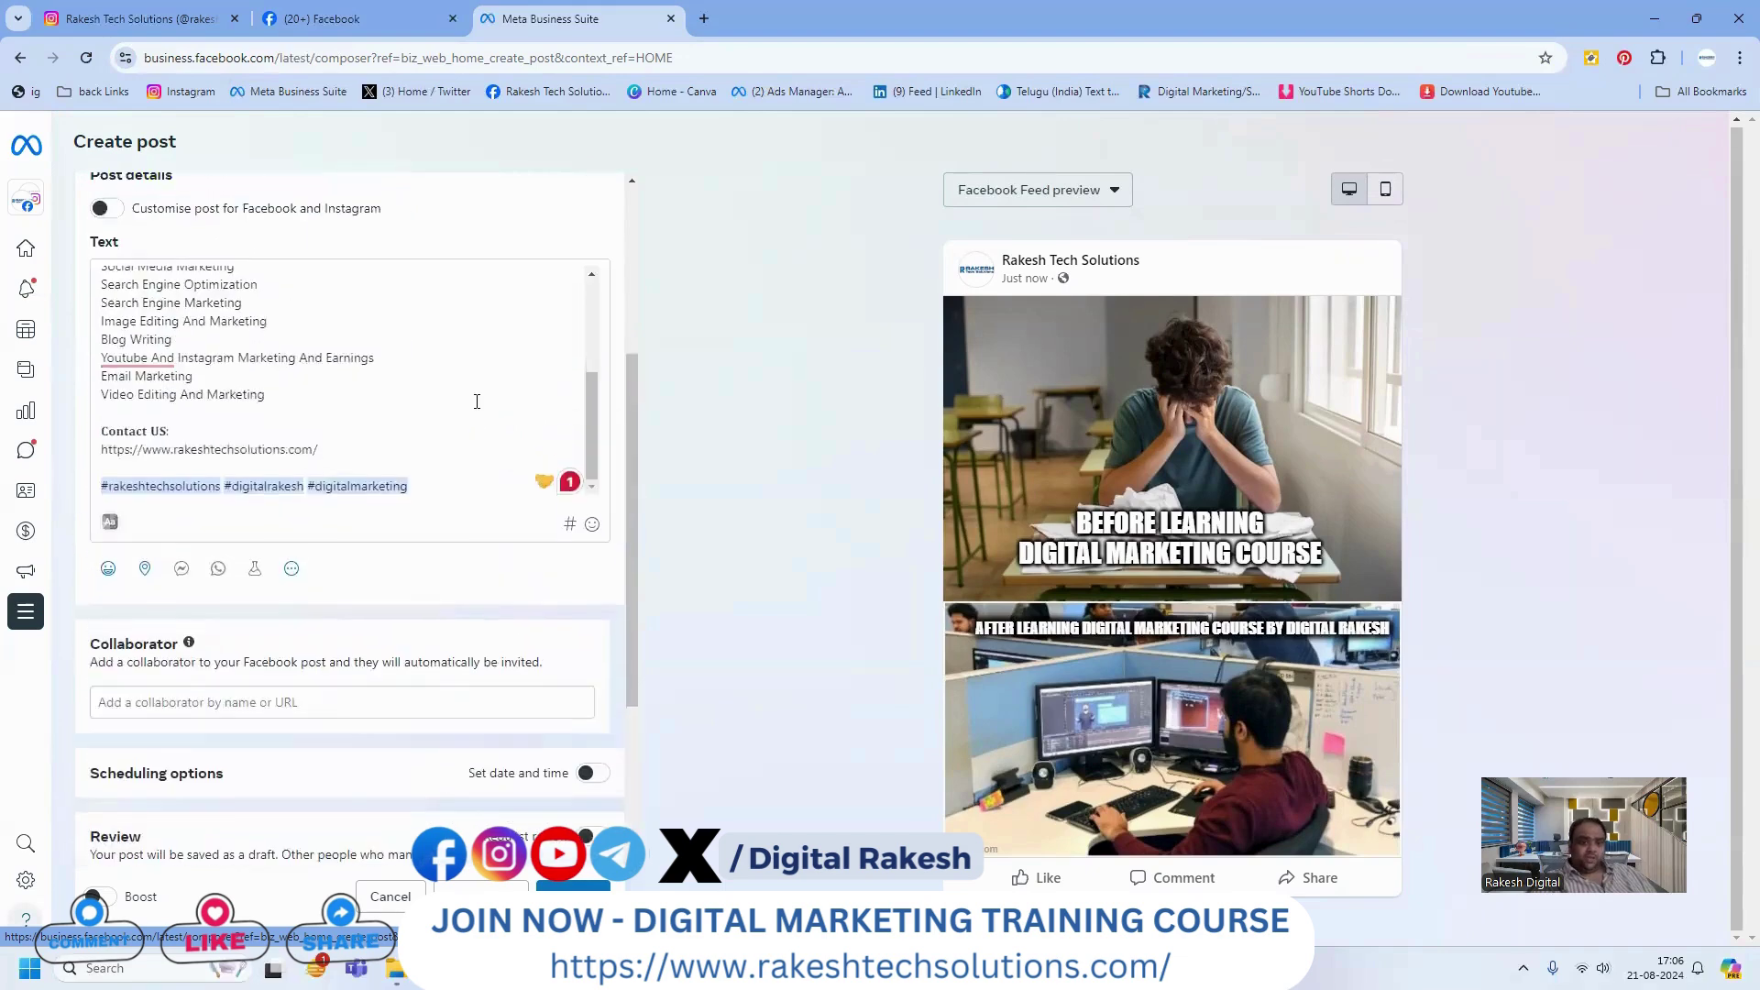
{"action": "scroll", "coordinate": [476, 407], "scroll_direction": "up", "scroll_amount": 3}
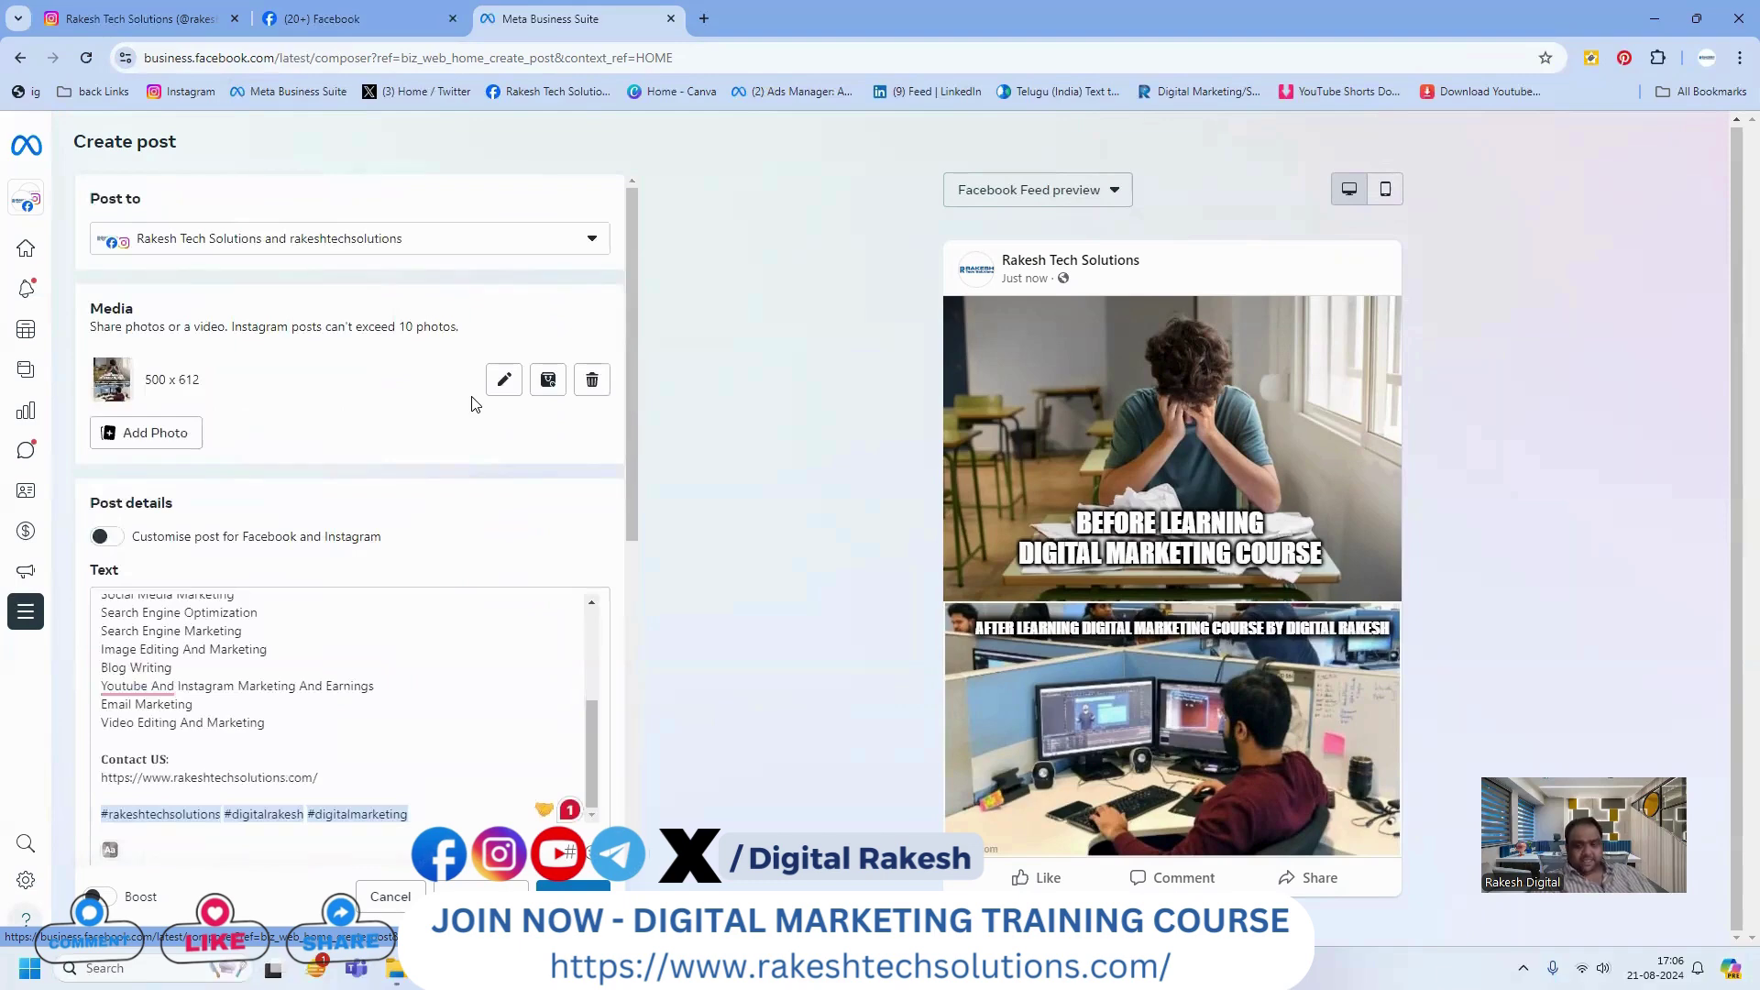
Minimize the Meta Business Suite and YouTube windows to reveal LonelyScreen on the desktop
{"action": "left_click", "coordinate": [1655, 19]}
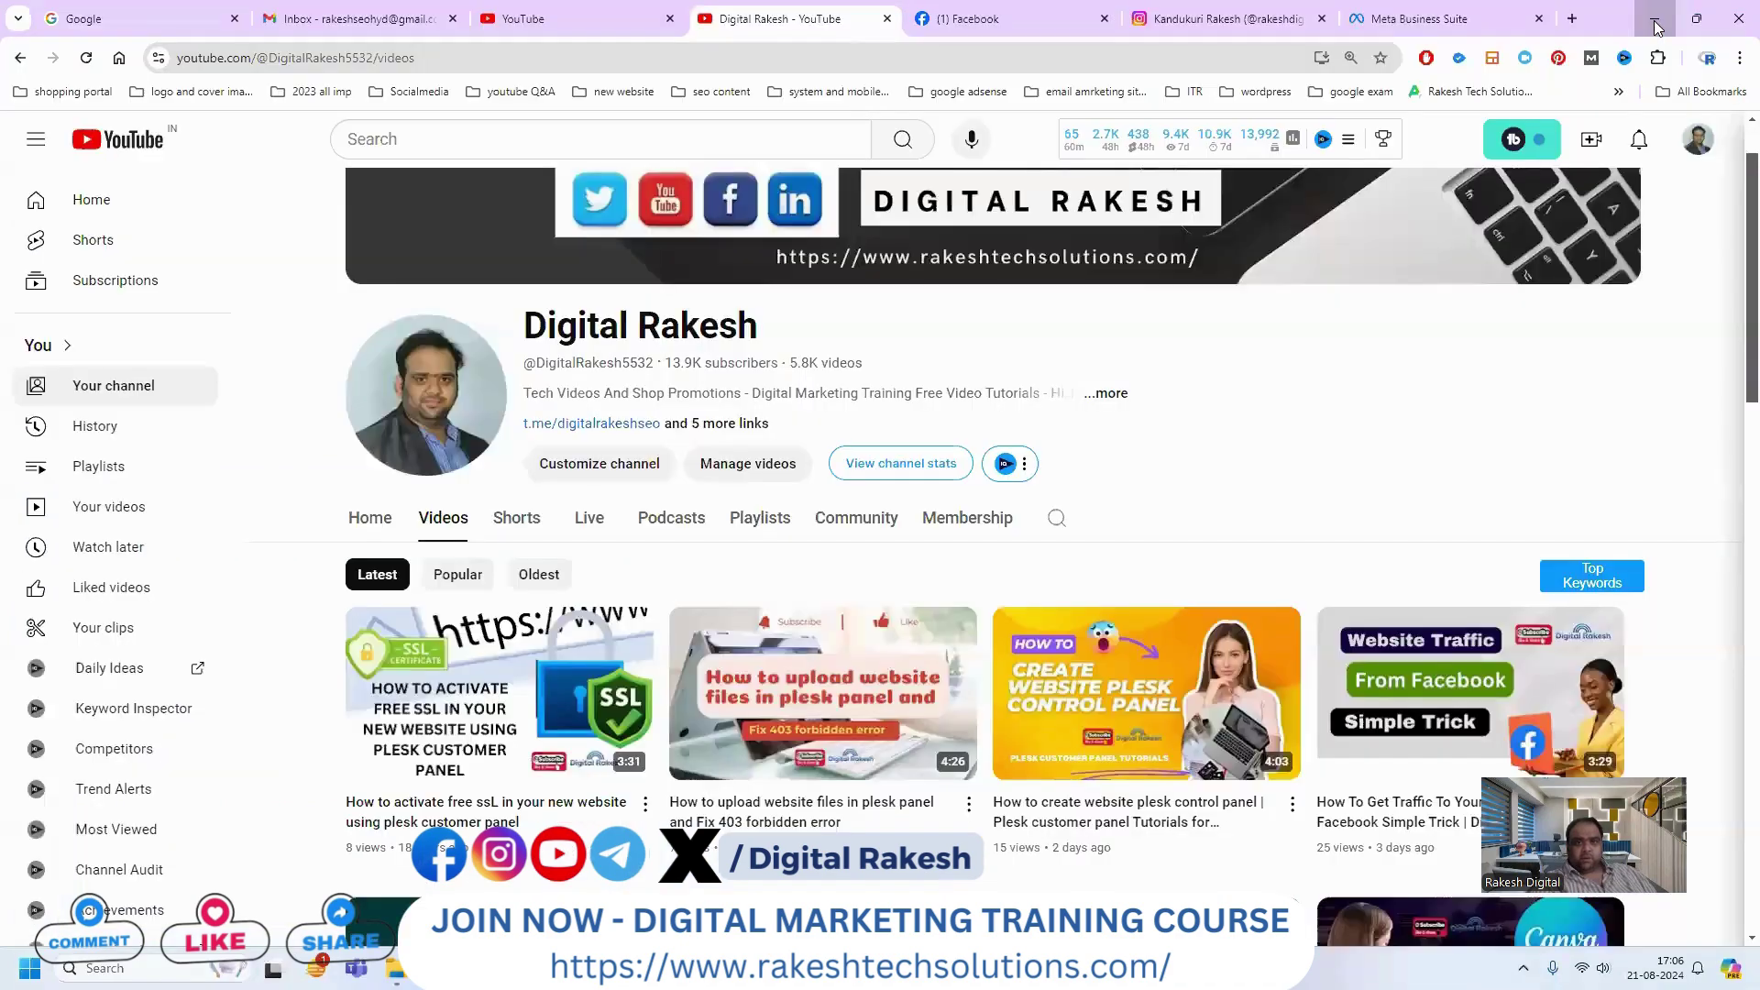
{"action": "left_click", "coordinate": [1656, 19]}
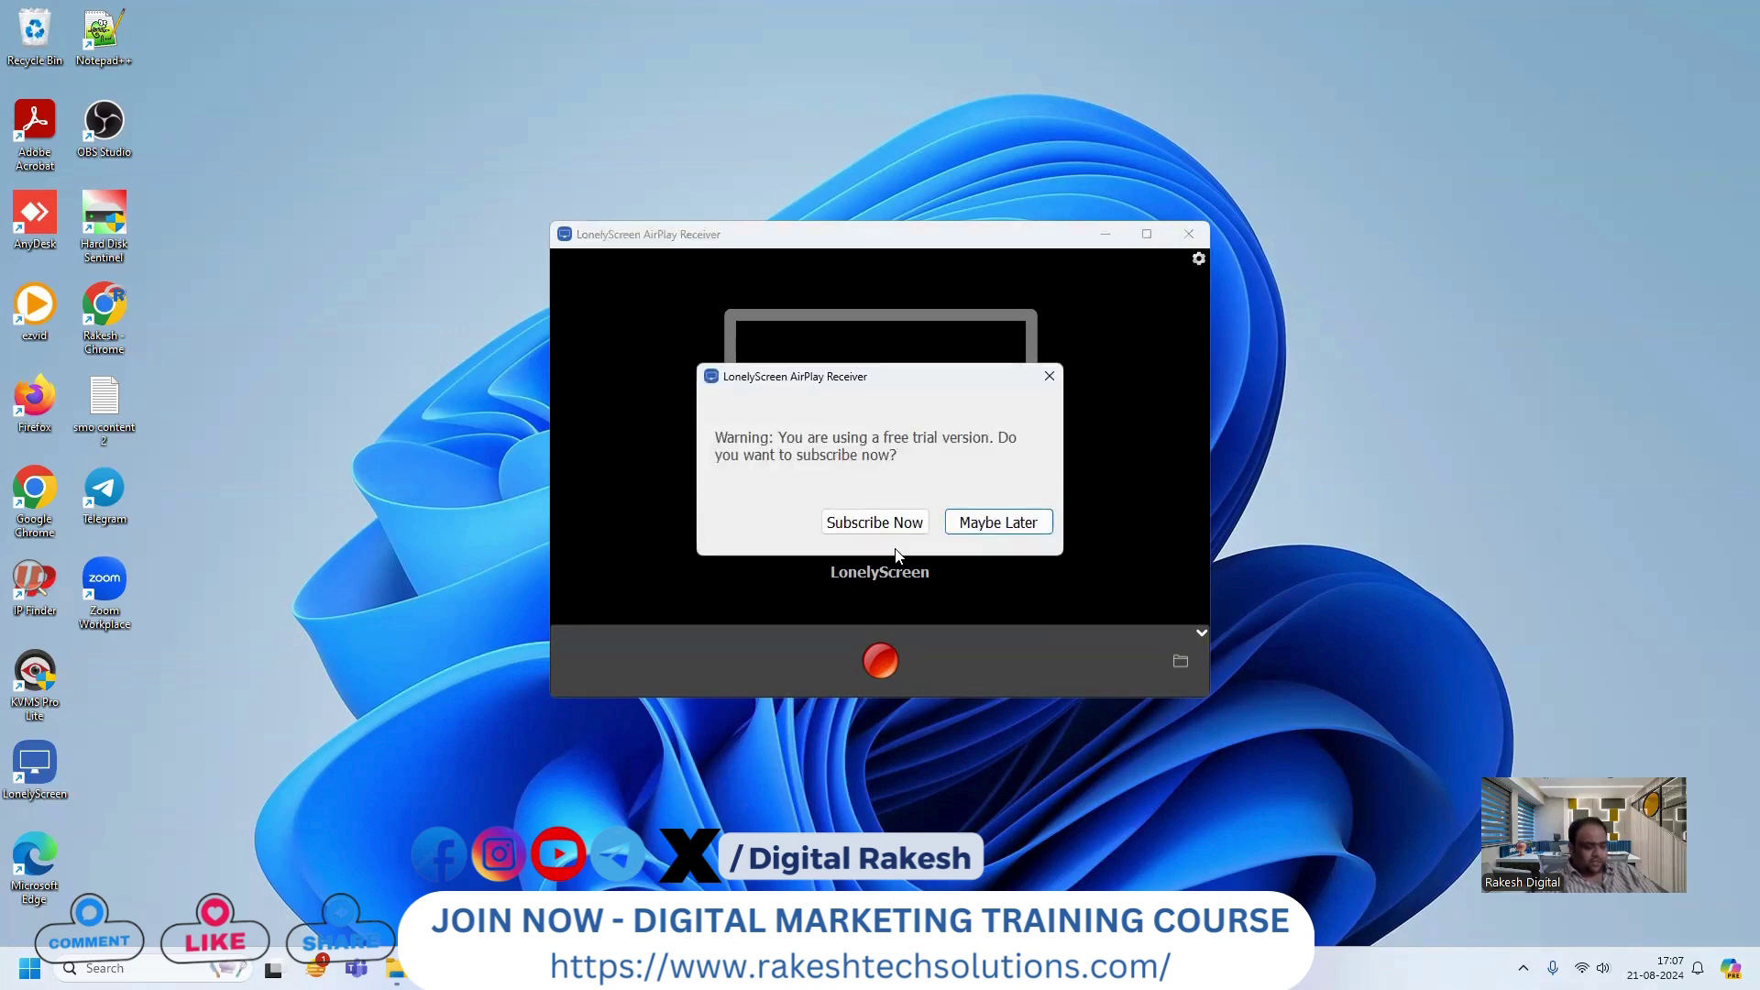
Dismiss LonelyScreen's free-trial warning and maximize the receiver window showing the mirrored Instagram reel
{"action": "left_click", "coordinate": [1045, 377]}
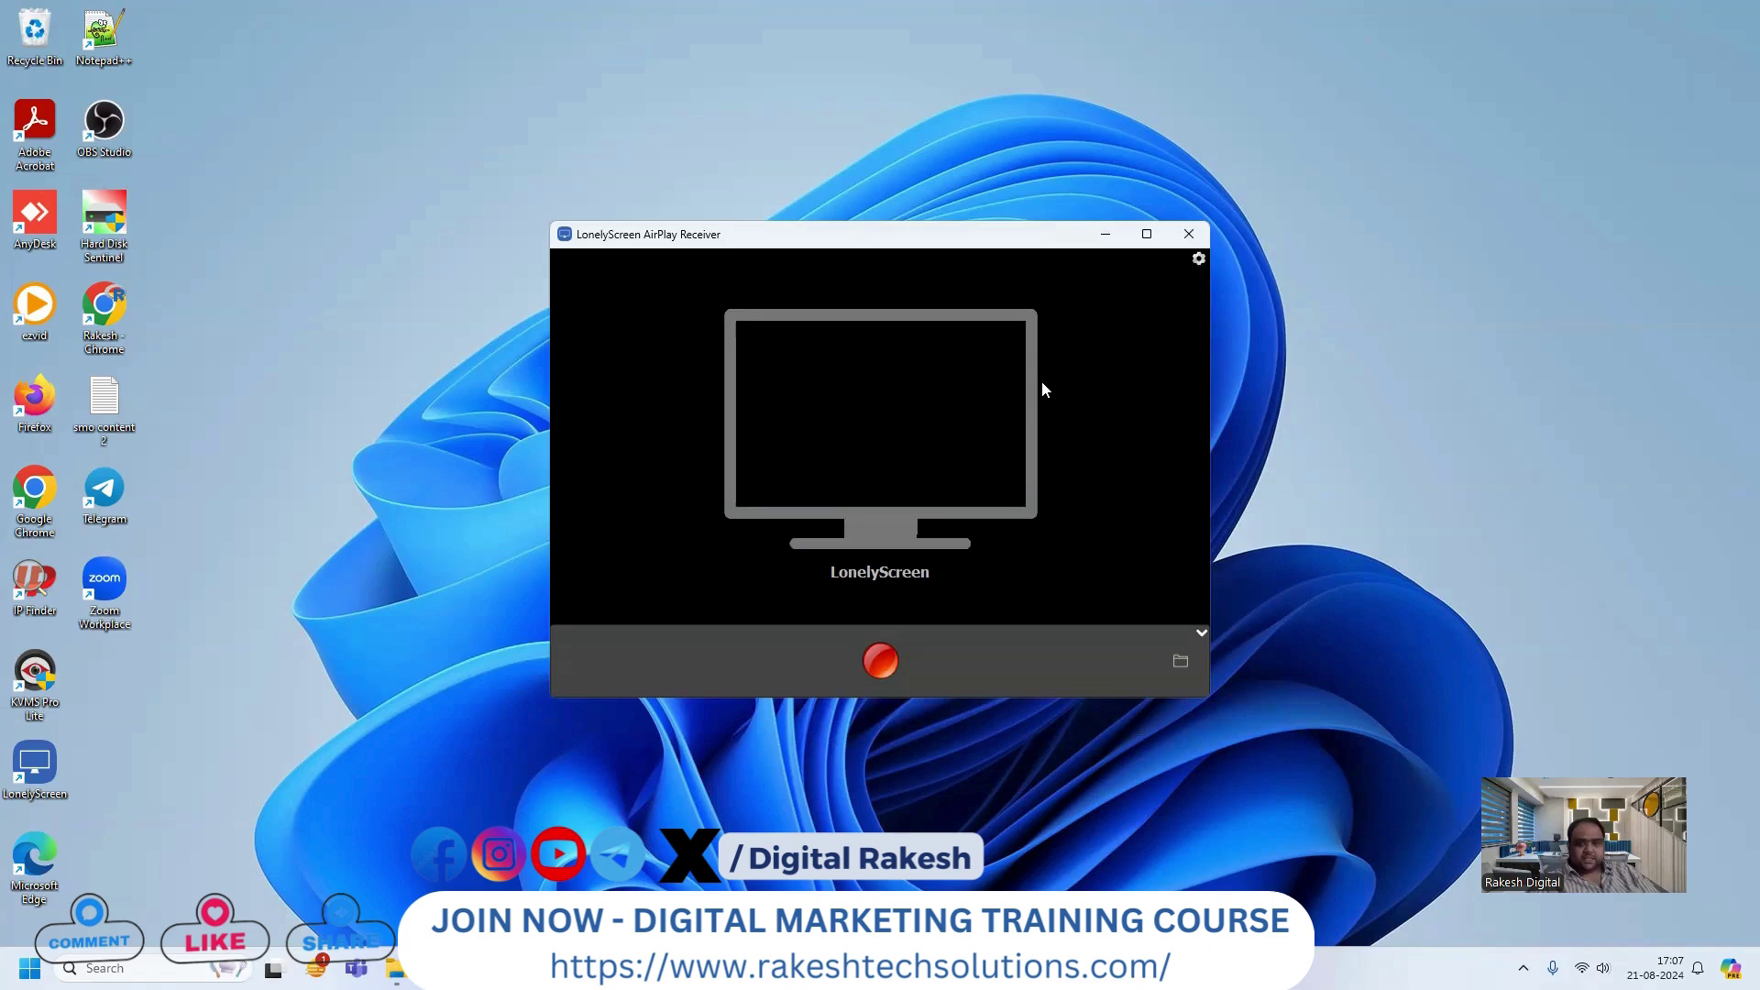
{"action": "mouse_move", "coordinate": [1145, 234]}
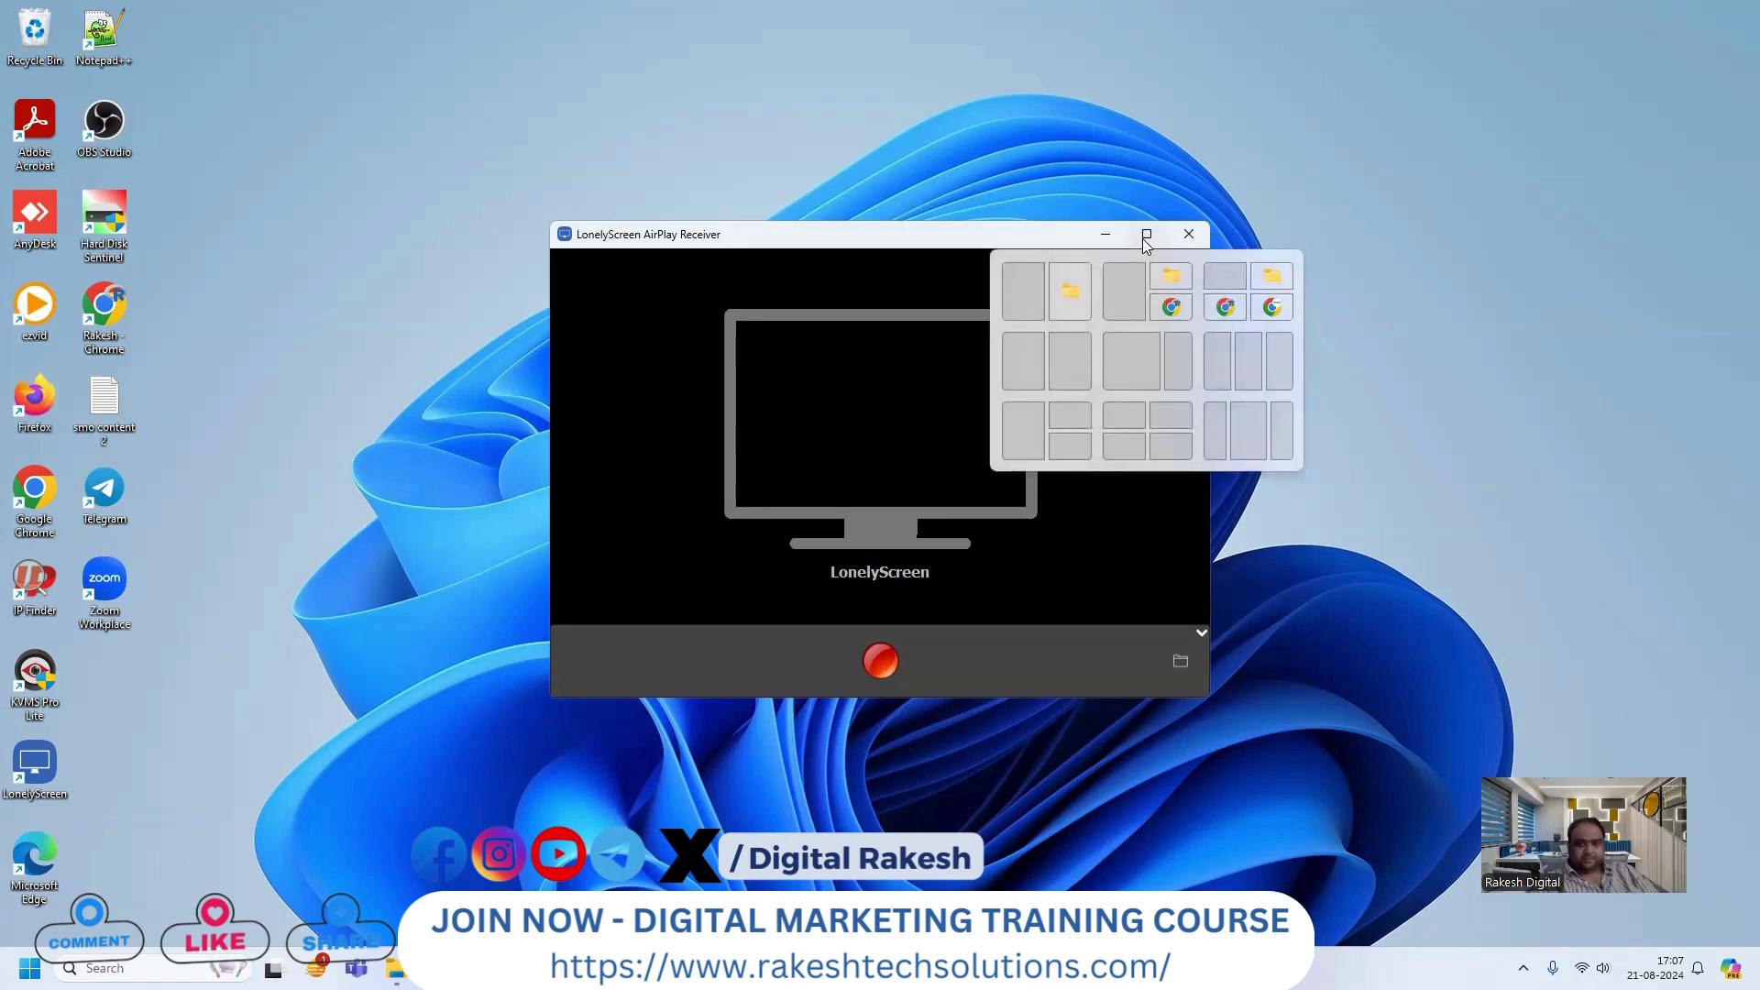
{"action": "left_click", "coordinate": [1145, 237]}
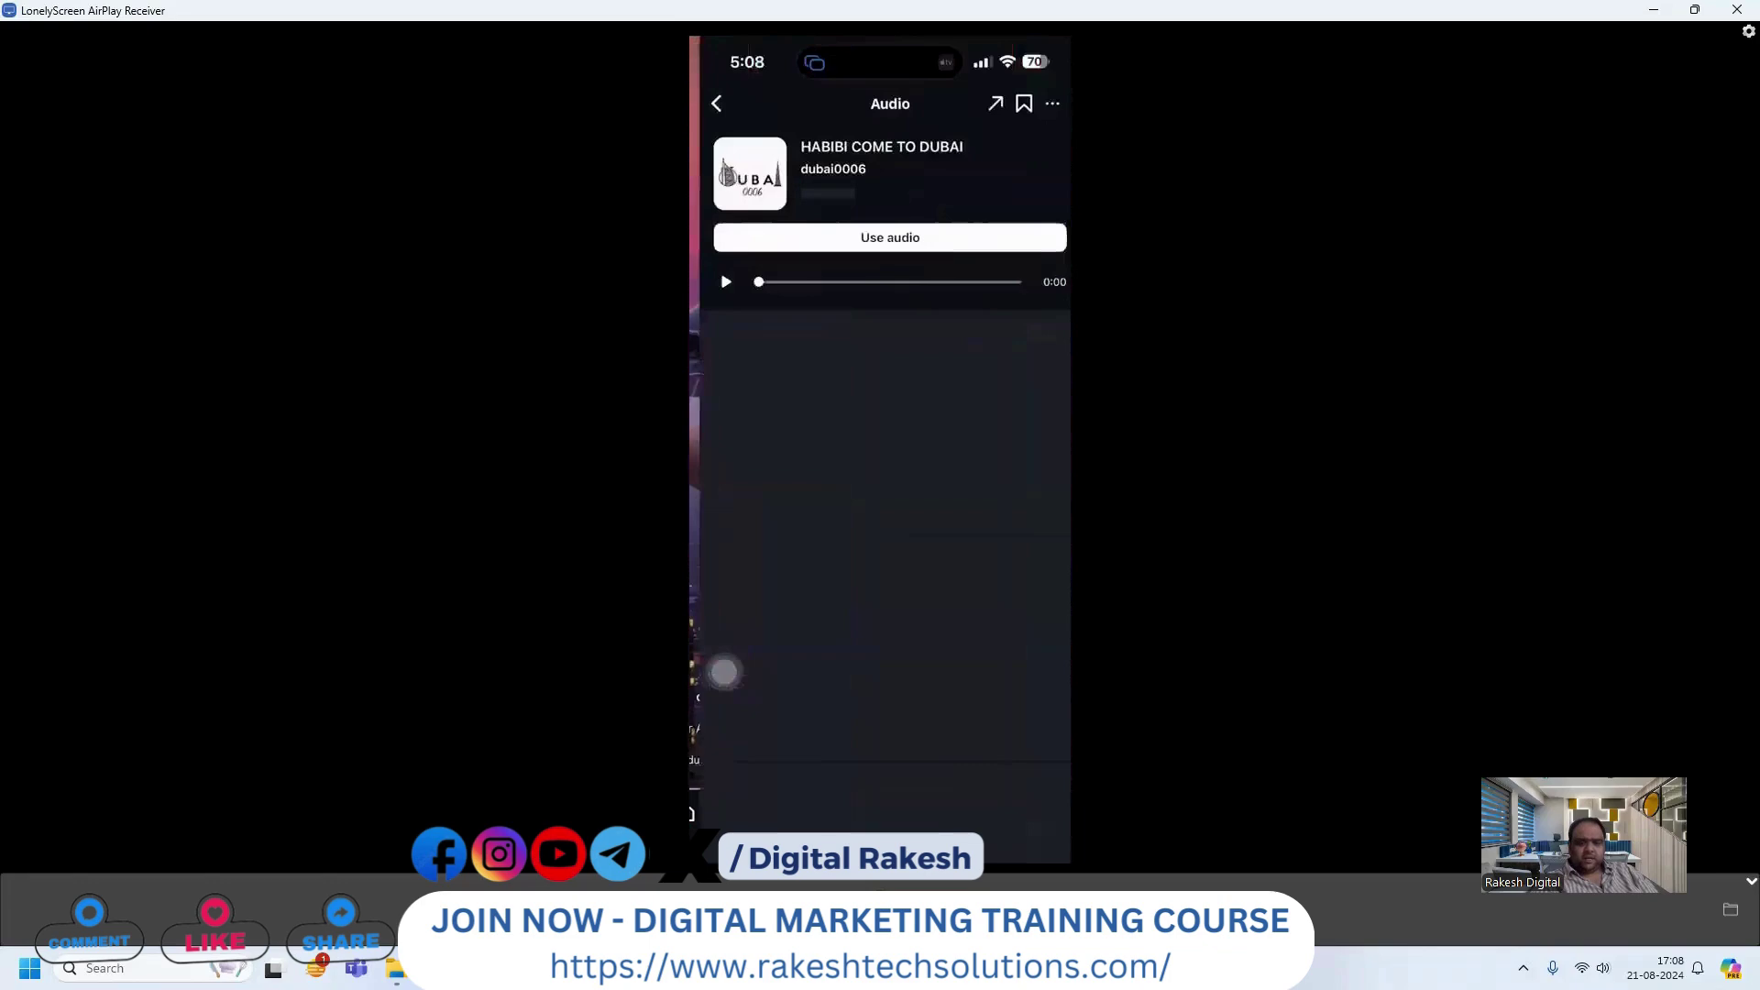
Bring the Digital Rakesh YouTube channel window back in front from the Chrome taskbar preview
{"action": "left_click", "coordinate": [483, 815]}
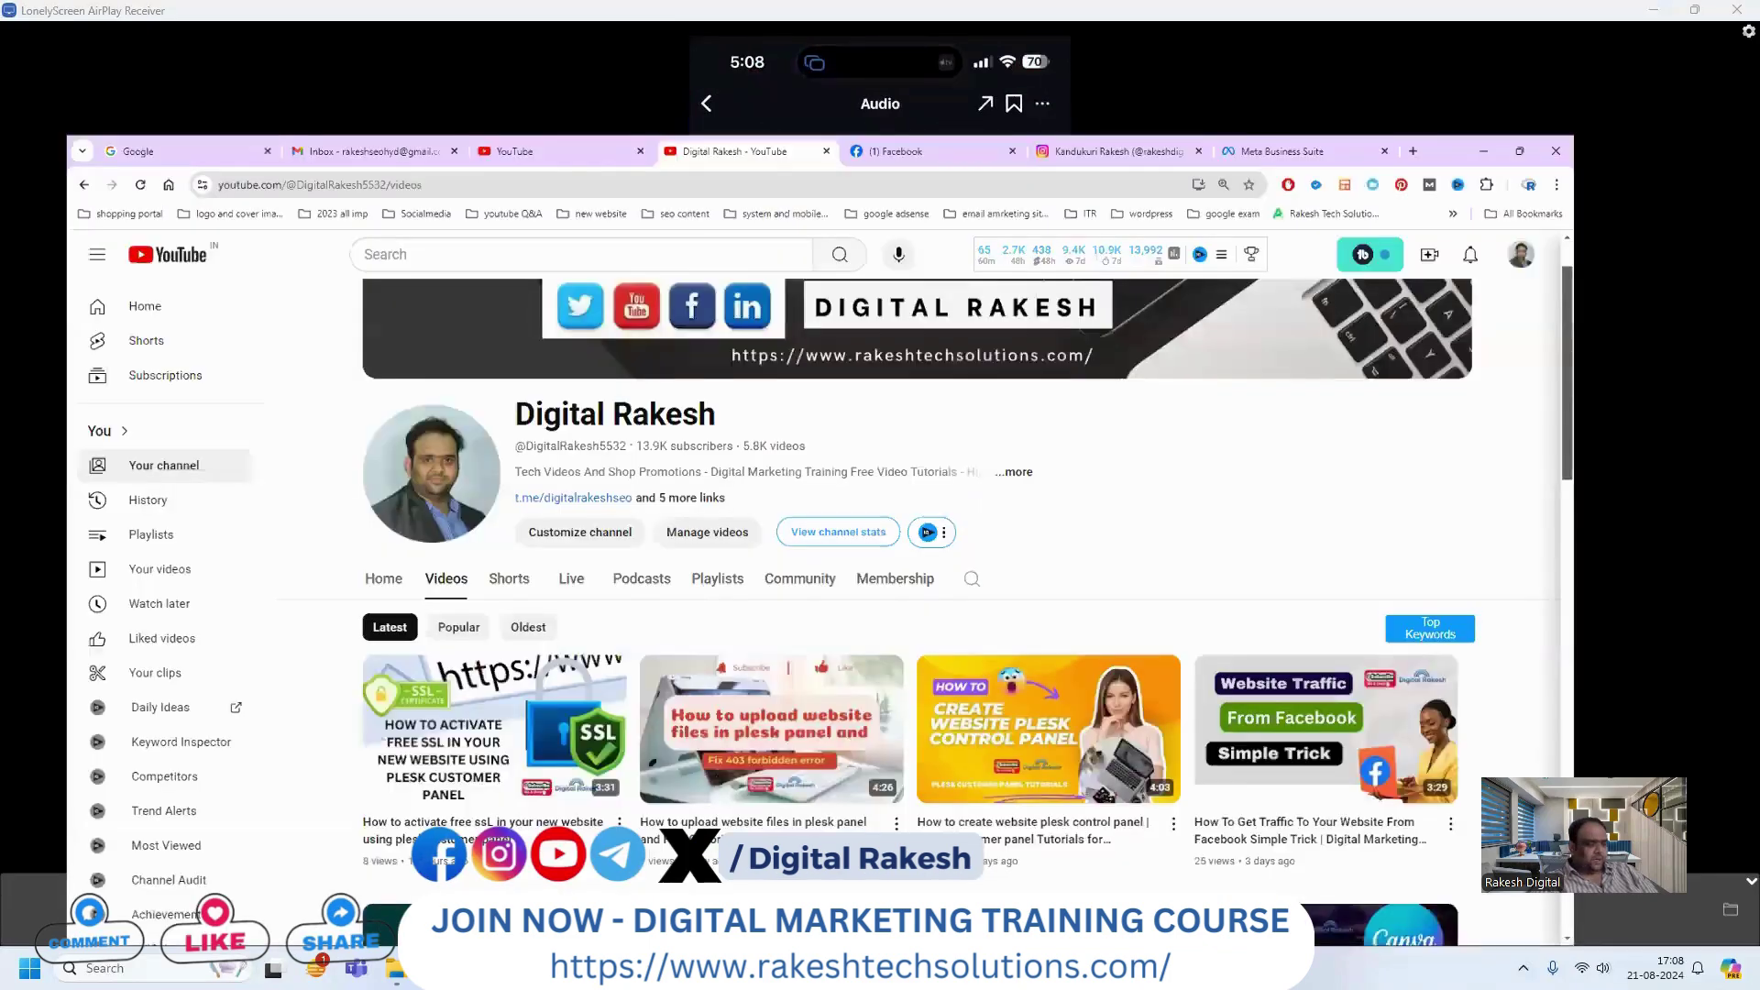